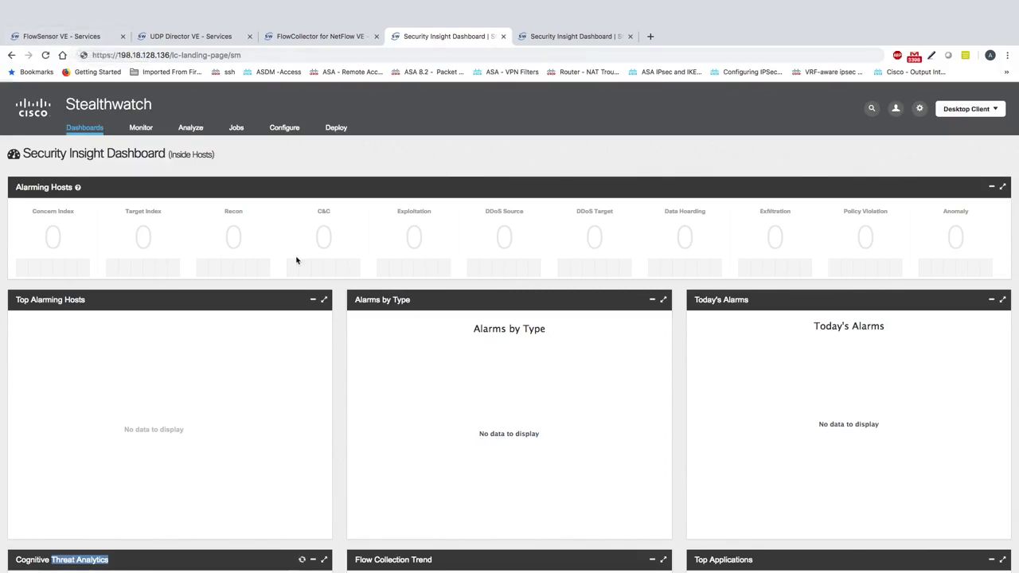
Start the 512MB desktop client download from the user menu, then cancel saving the launcher file
left_click(270, 130)
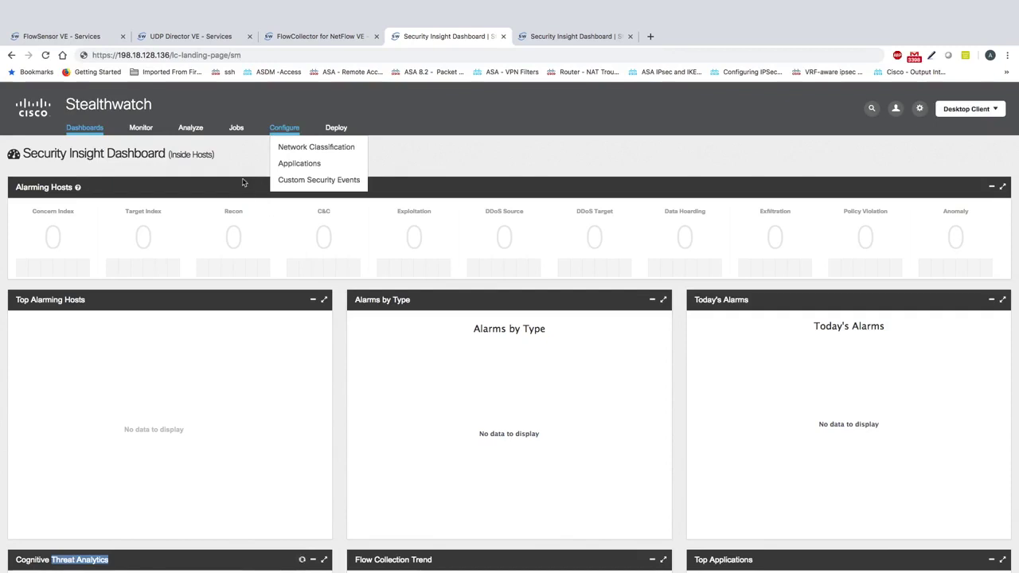
left_click(895, 108)
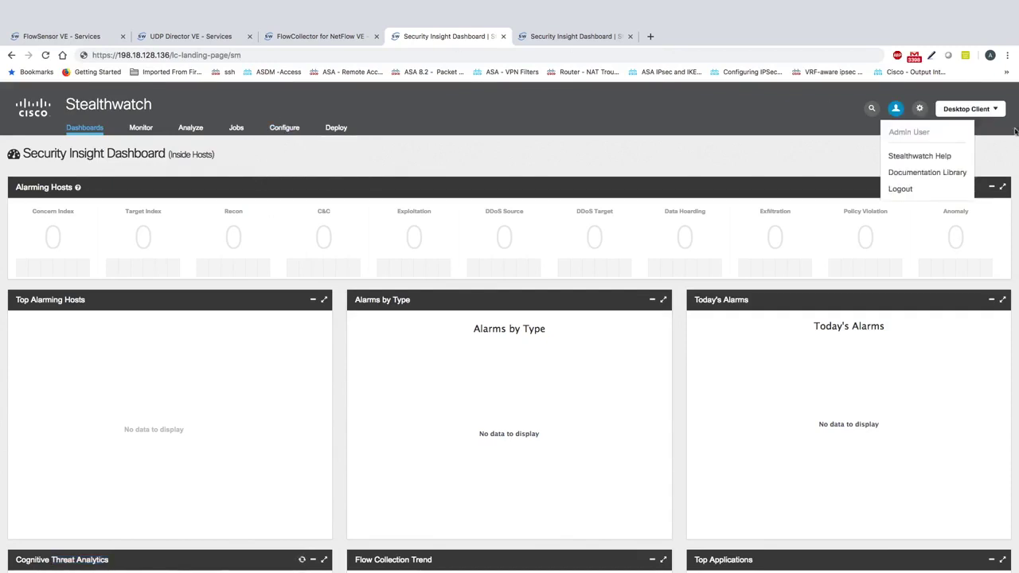
left_click(996, 114)
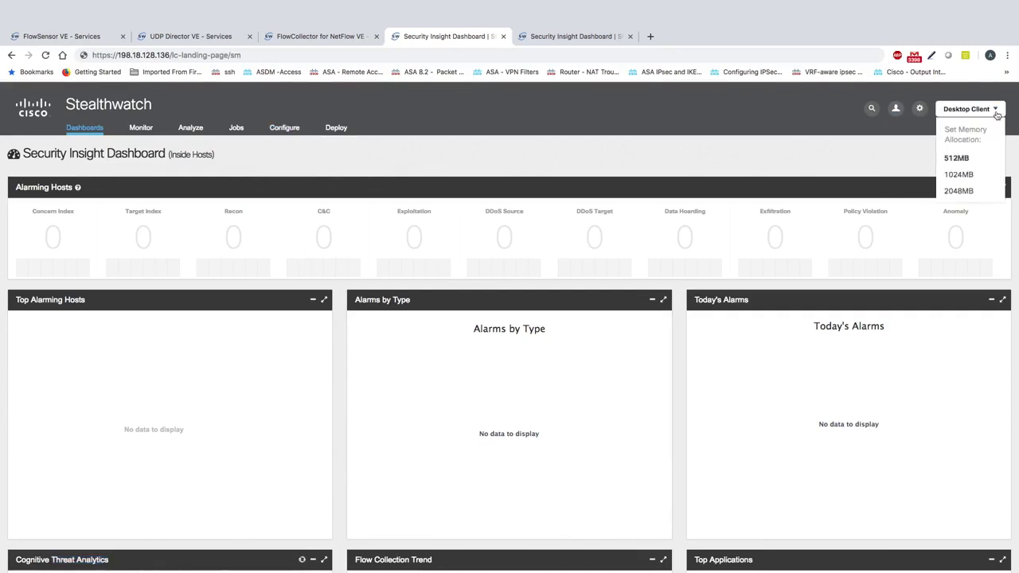
left_click(919, 110)
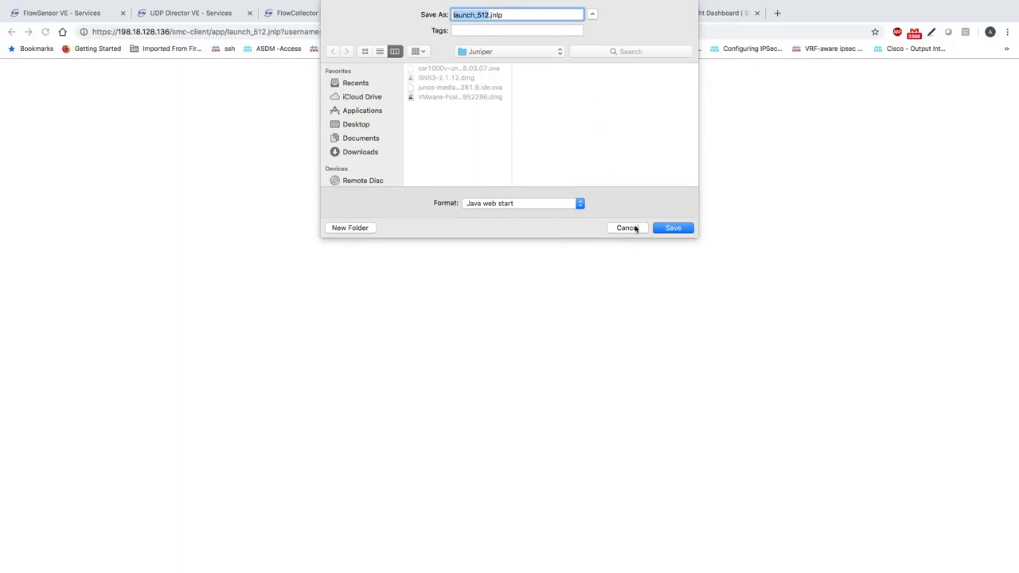
left_click(626, 228)
mouse_move(972, 100)
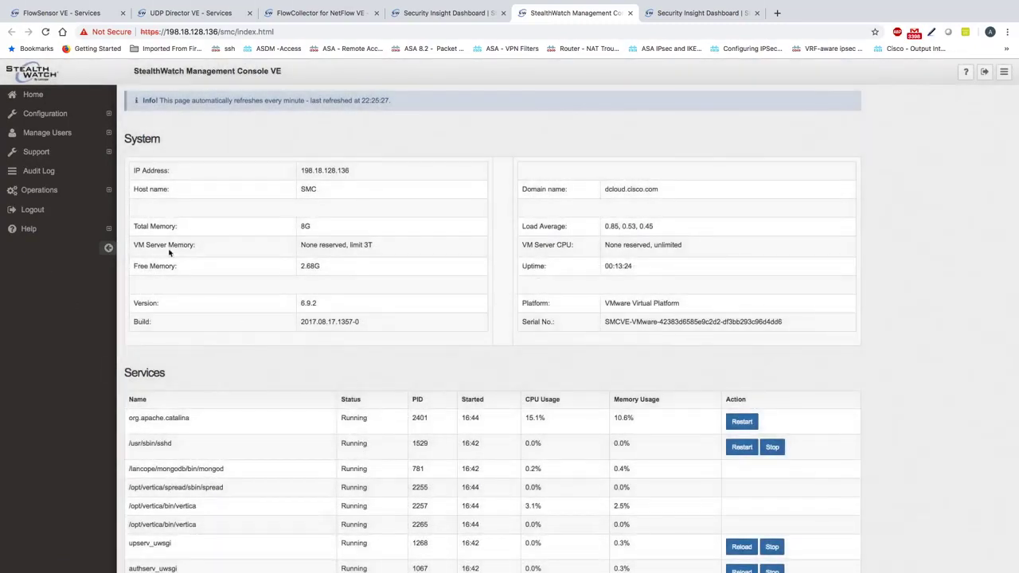
Review the SMC system info (198.18.128.136, VMware Virtual Platform, load average) and expand Configuration
double_click(334, 170)
triple_click(664, 303)
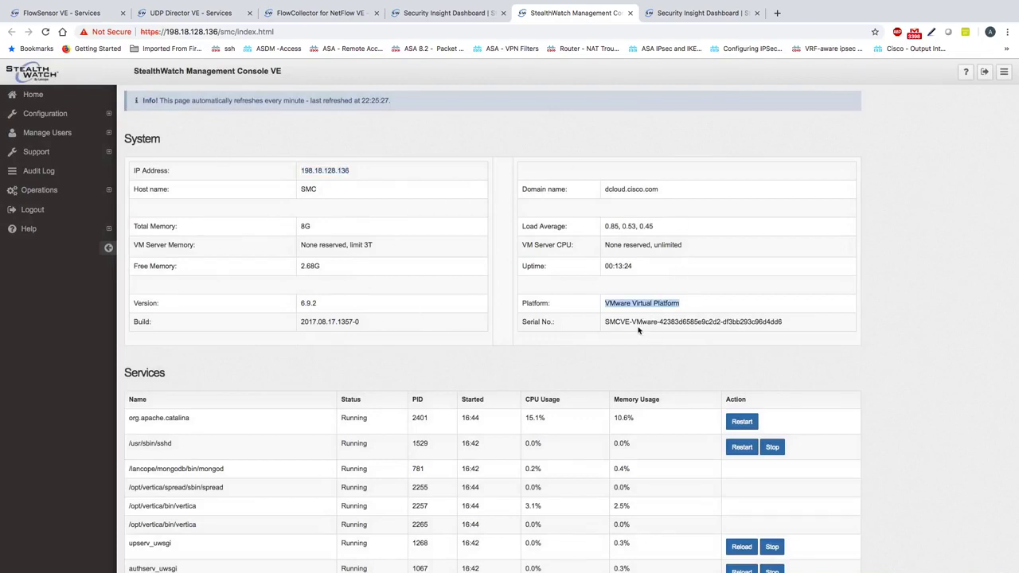
triple_click(637, 226)
scroll(522, 321, "down", 2)
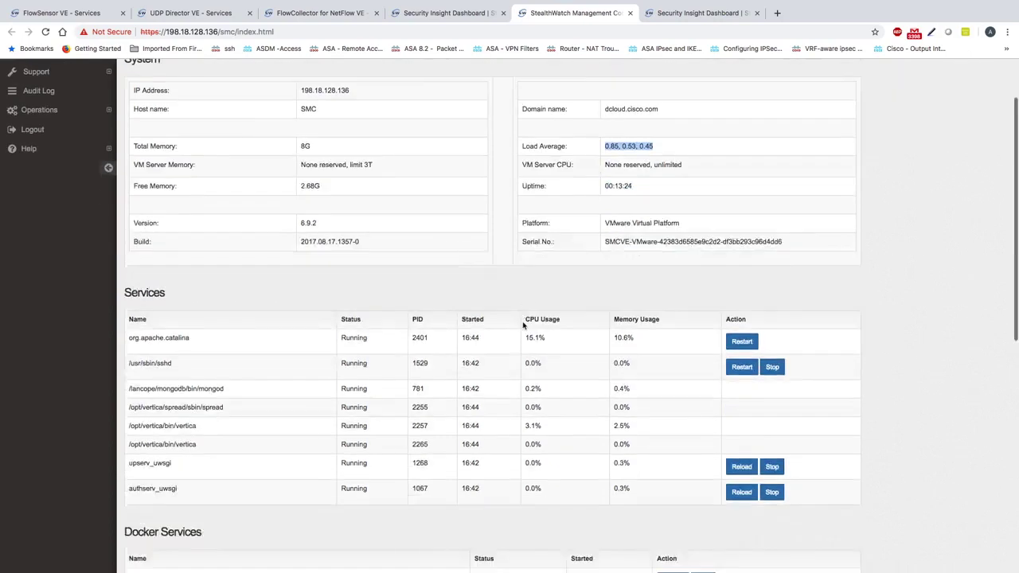
scroll(522, 322, "up", 2)
scroll(522, 322, "down", 15)
scroll(522, 321, "up", 15)
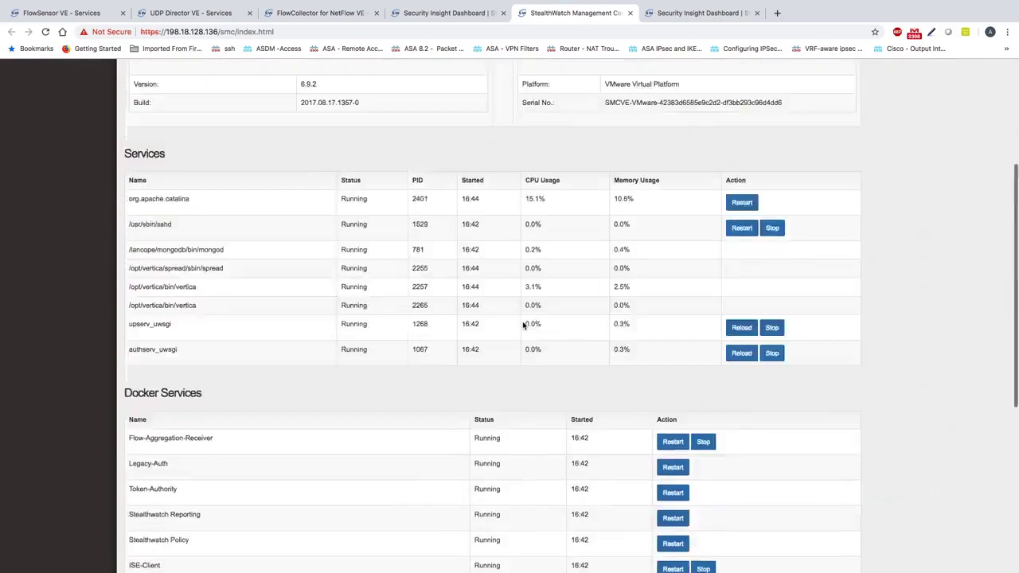
left_click(59, 119)
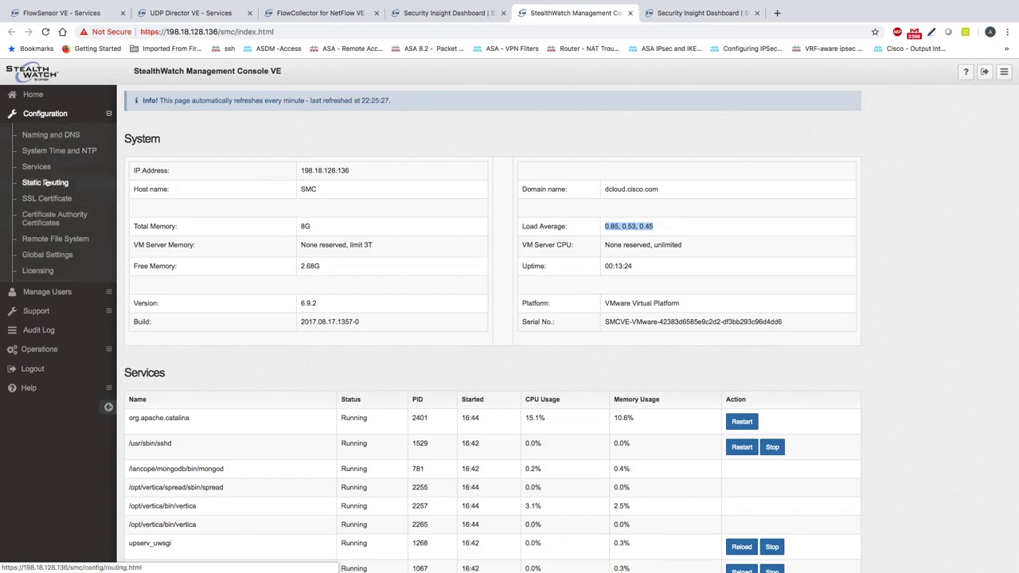
Check the Naming and DNS servers (198.18.128.134) and focus the Network Host lookup field
left_click(49, 135)
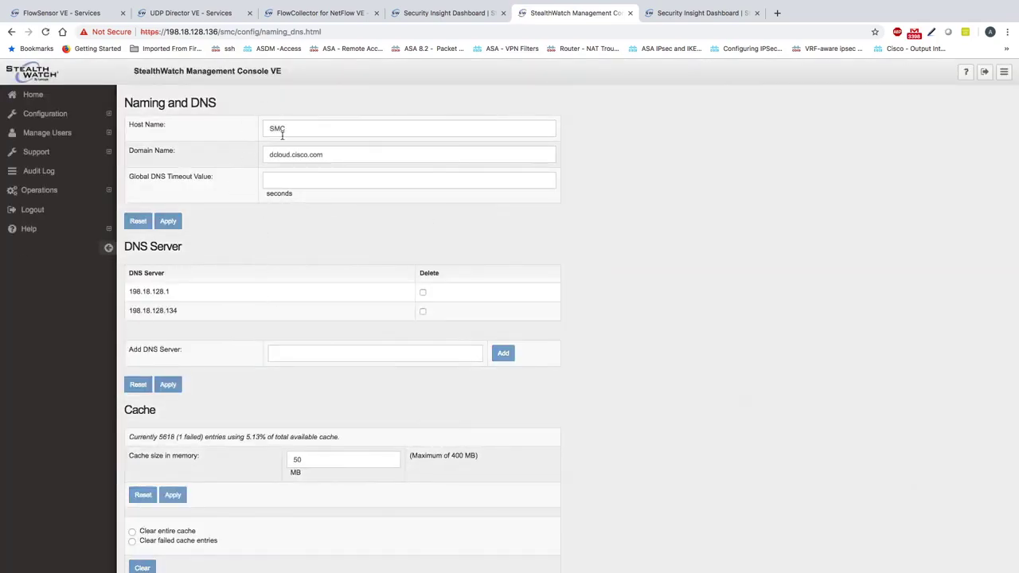
scroll(257, 263, "down", 1)
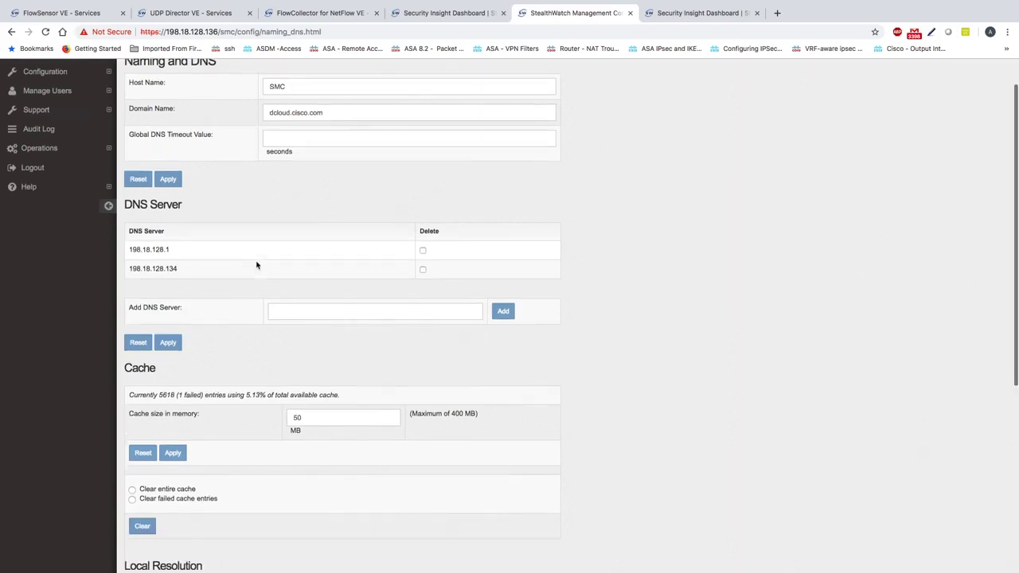
double_click(162, 268)
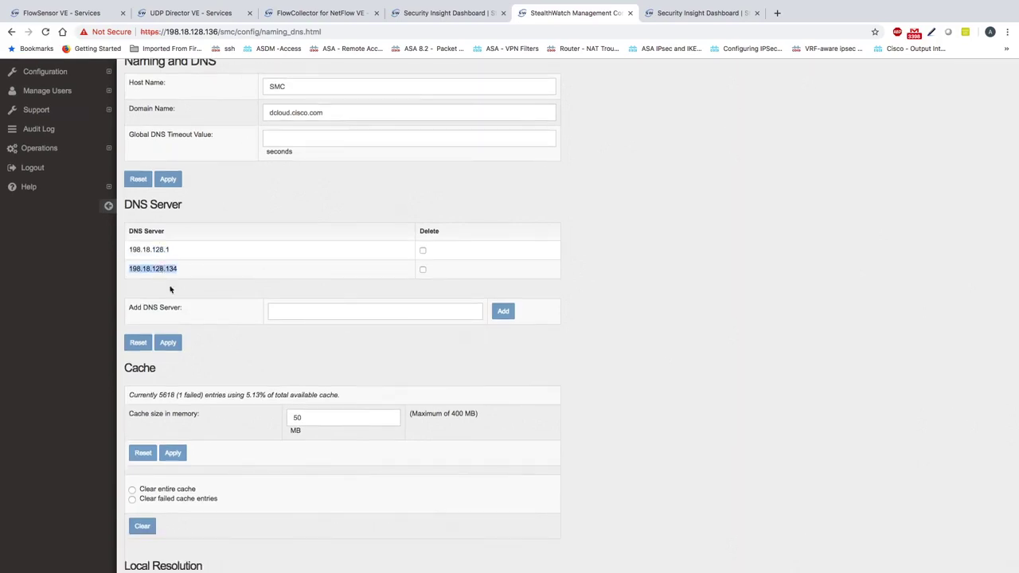
scroll(206, 326, "down", 2)
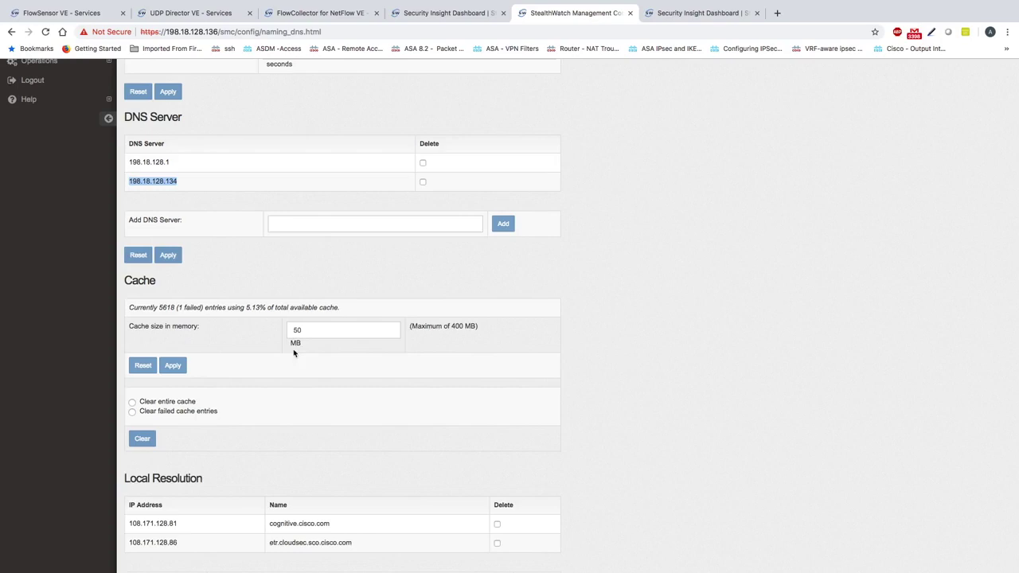
scroll(273, 359, "down", 1)
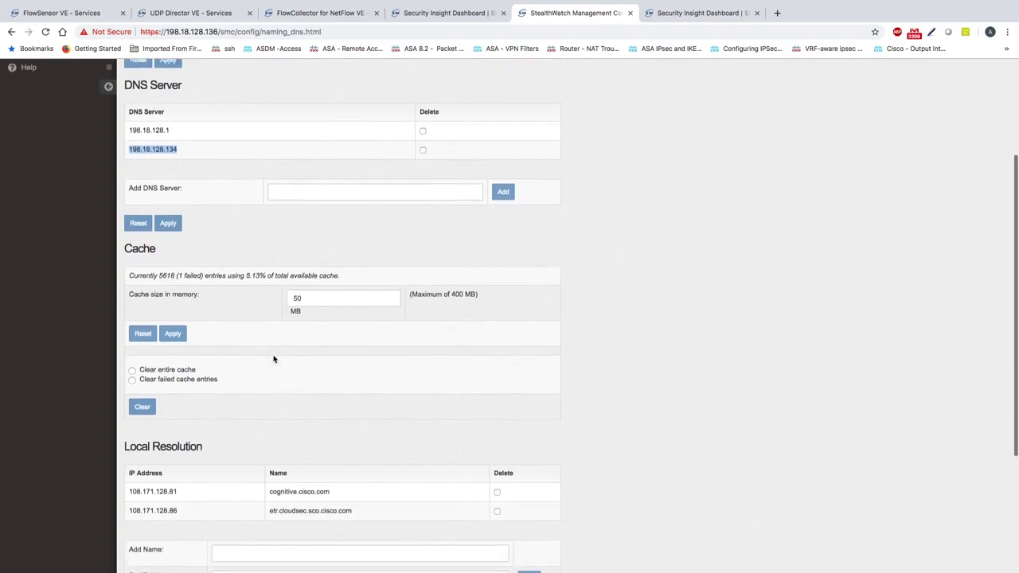
scroll(273, 359, "down", 3)
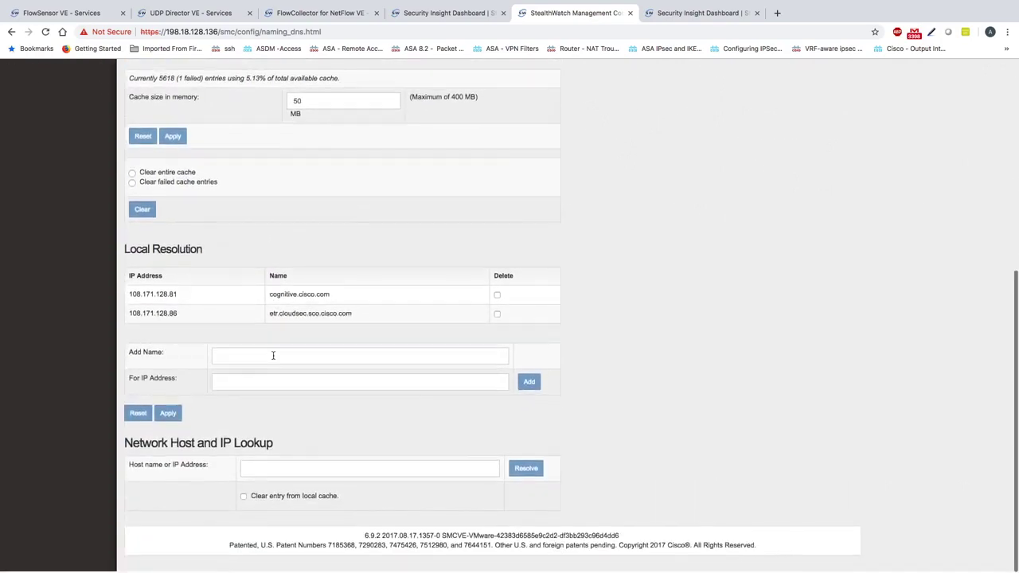
triple_click(168, 444)
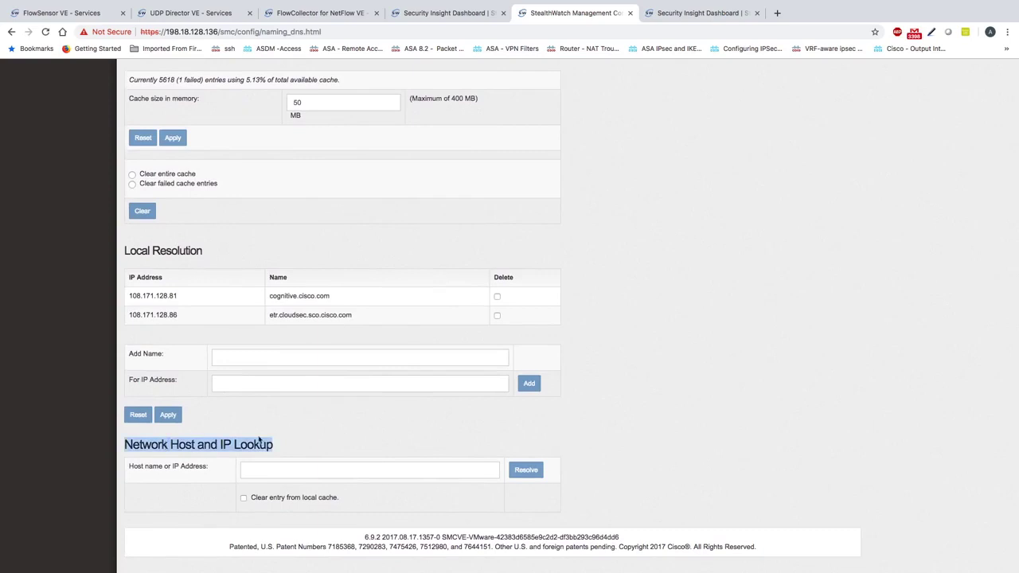
left_click(283, 465)
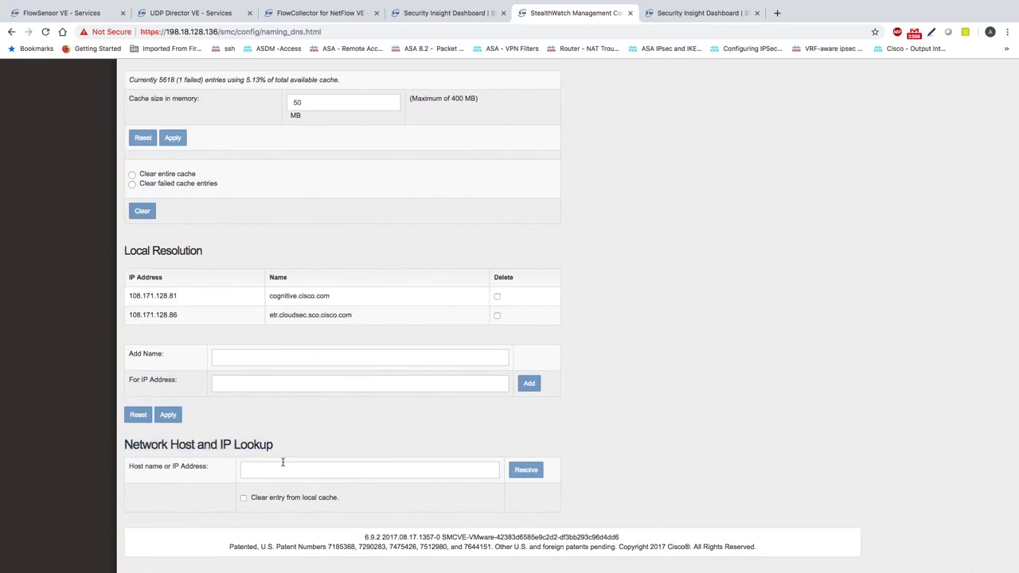
left_click(286, 473)
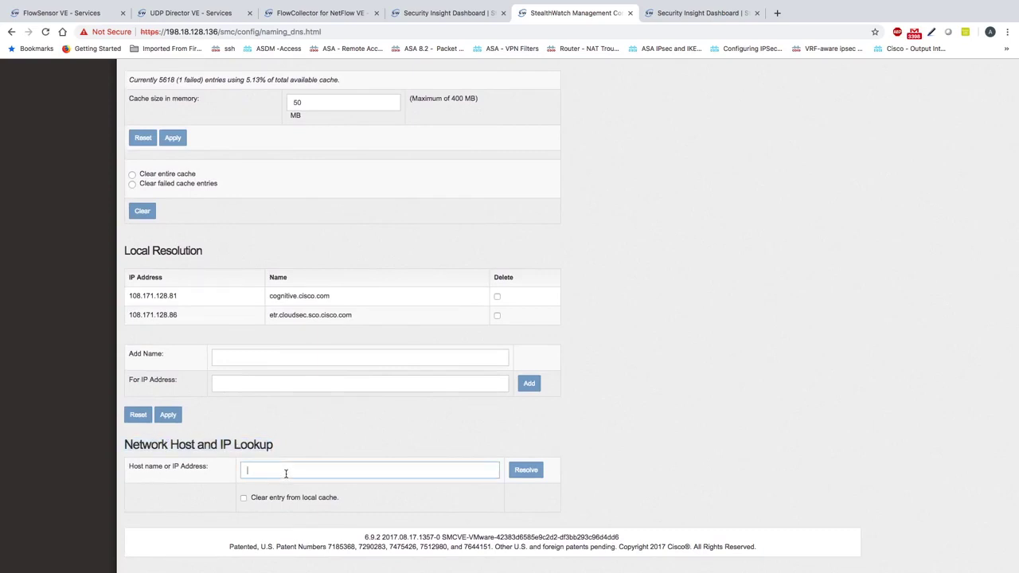
Resolve 10.201.3.47 and confirm the PTR result names workstation-047
type("10")
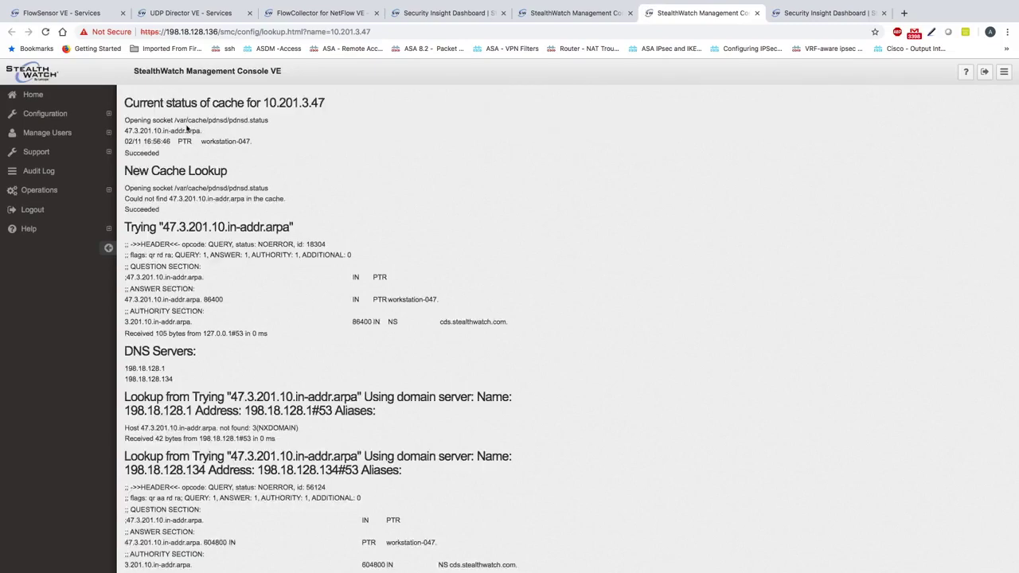
double_click(150, 154)
left_click_drag(201, 141, 220, 141)
double_click(185, 141)
left_click_drag(200, 131, 163, 131)
left_click(125, 131)
left_click_drag(202, 141, 256, 144)
left_click(578, 13)
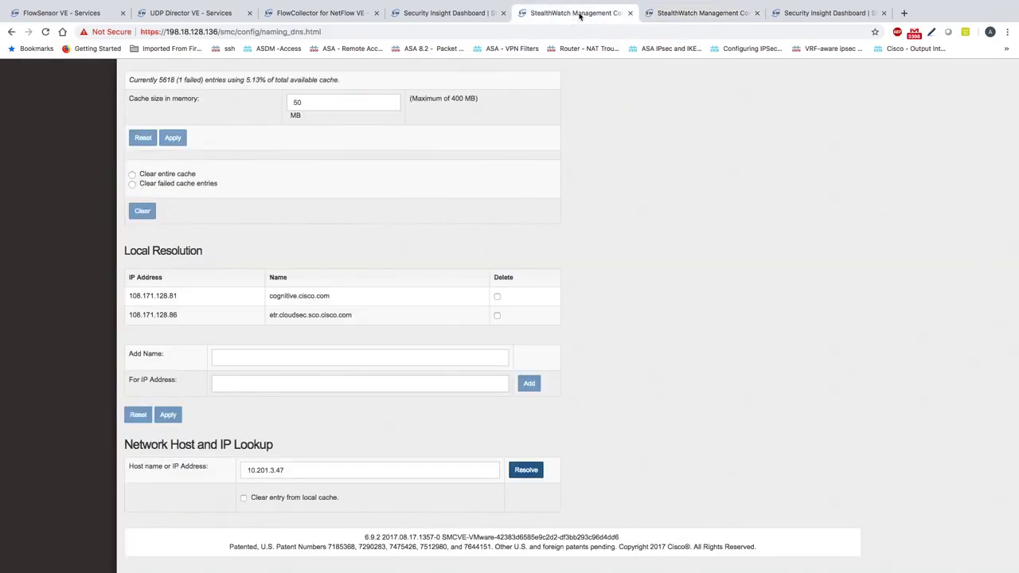
scroll(334, 324, "up", 10)
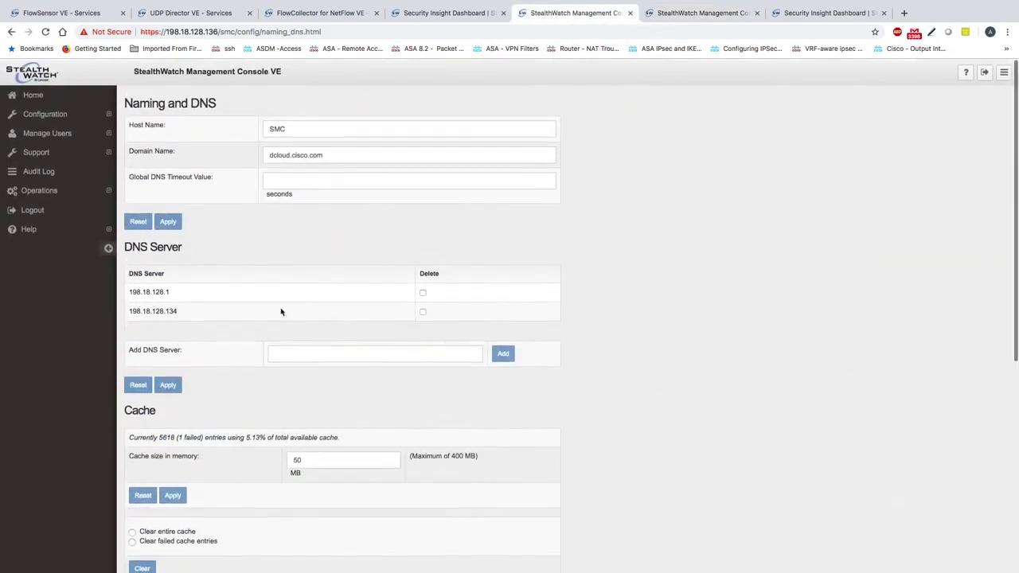
left_click(50, 175)
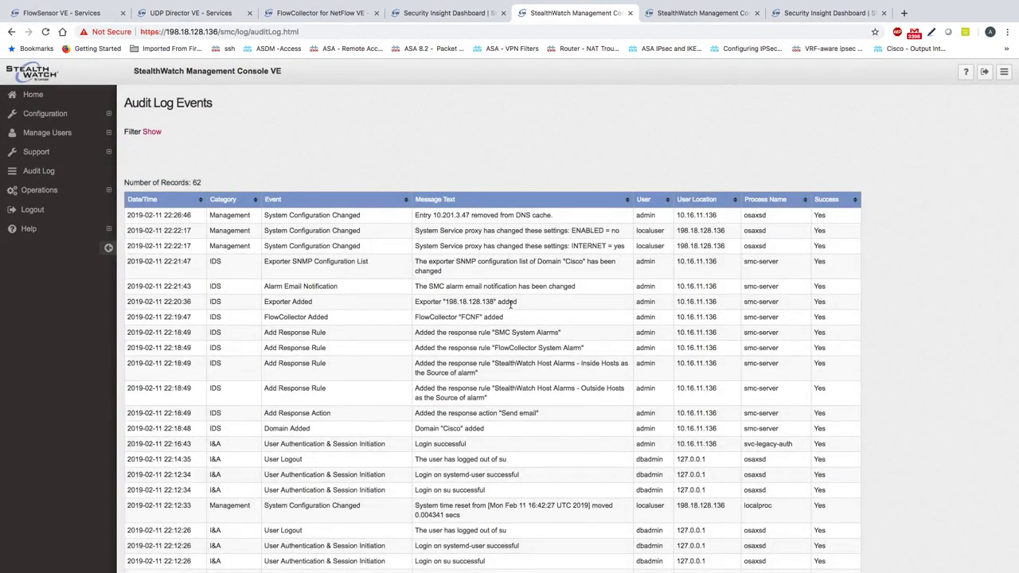
scroll(536, 354, "down", 5)
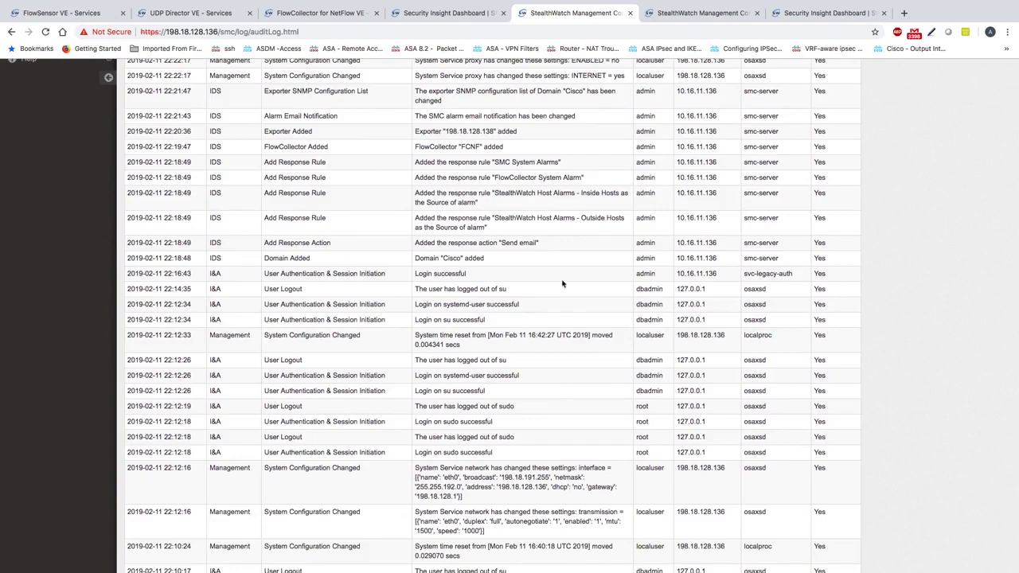
scroll(562, 284, "up", 5)
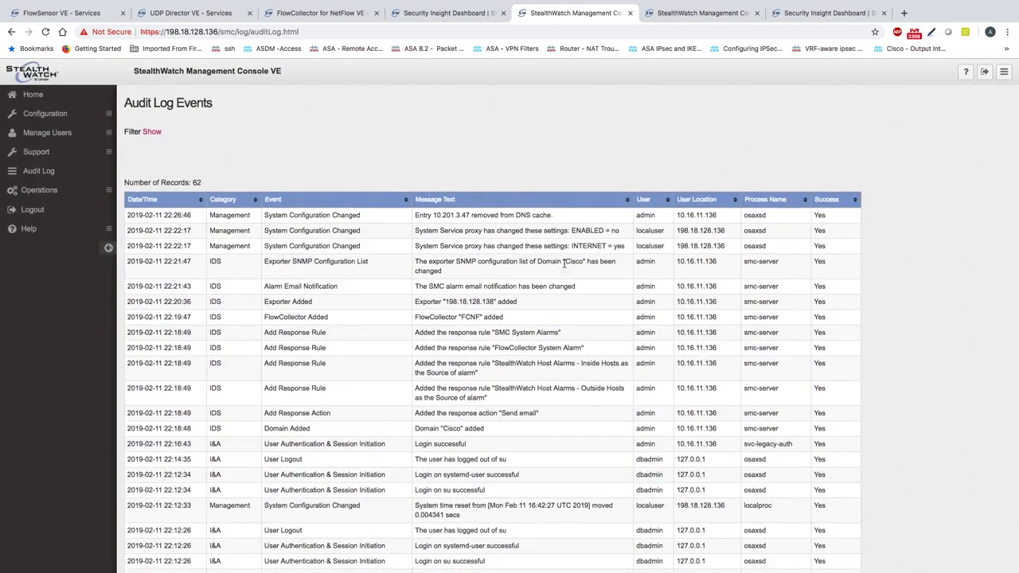
scroll(572, 283, "down", 7)
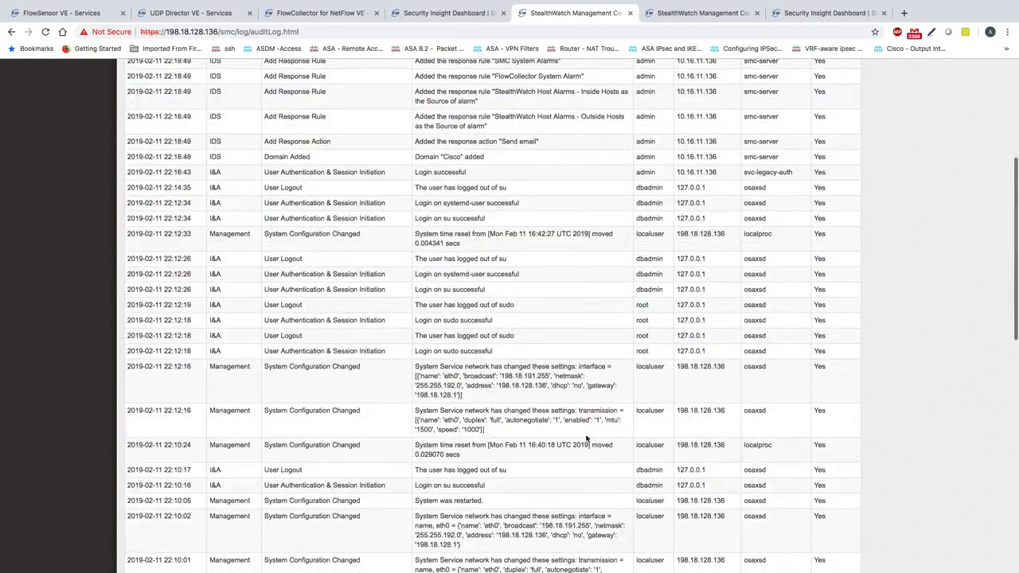
scroll(585, 438, "down", 1)
scroll(586, 437, "down", 9)
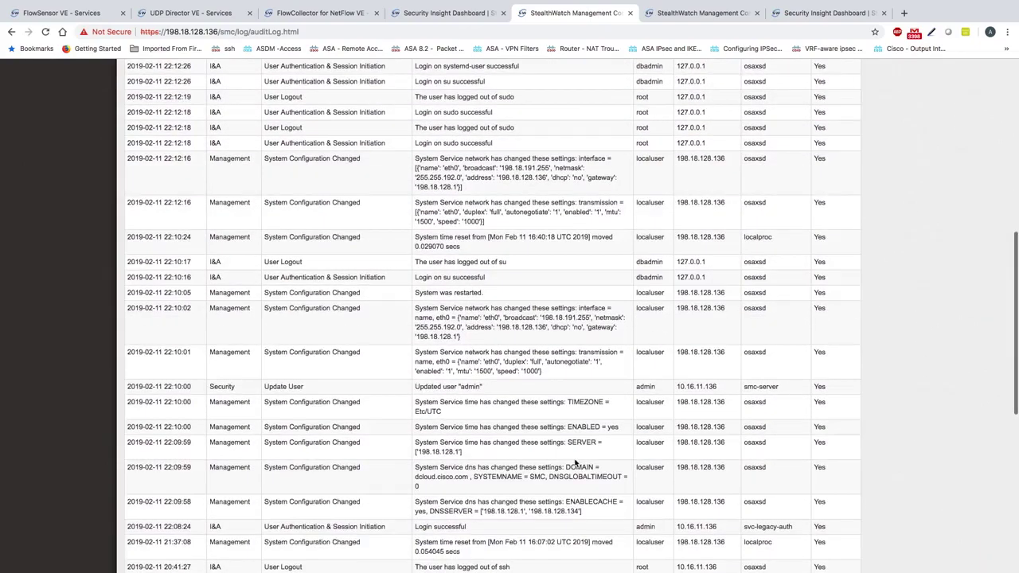
scroll(565, 465, "down", 5)
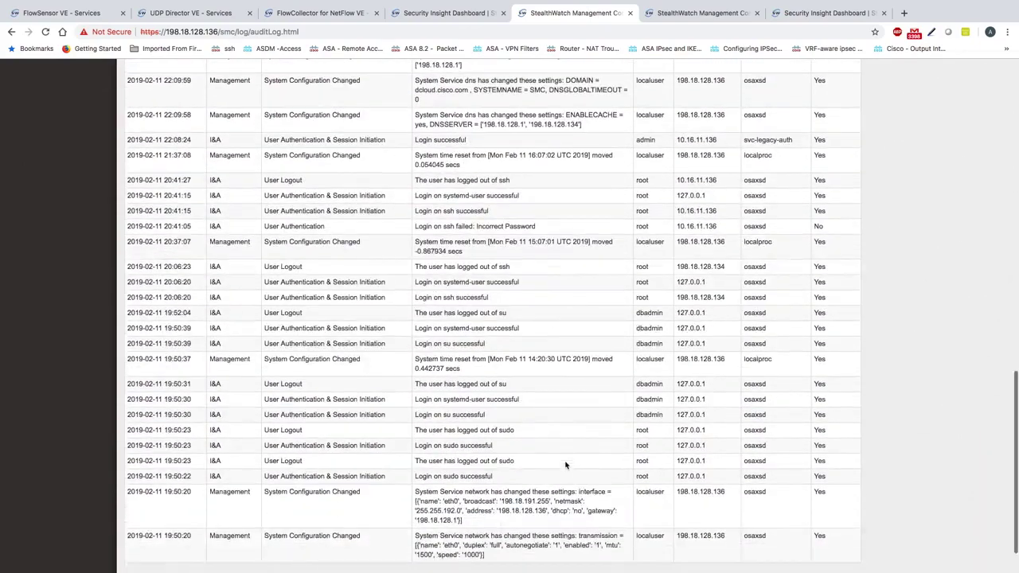
scroll(565, 465, "down", 1)
scroll(565, 465, "up", 8)
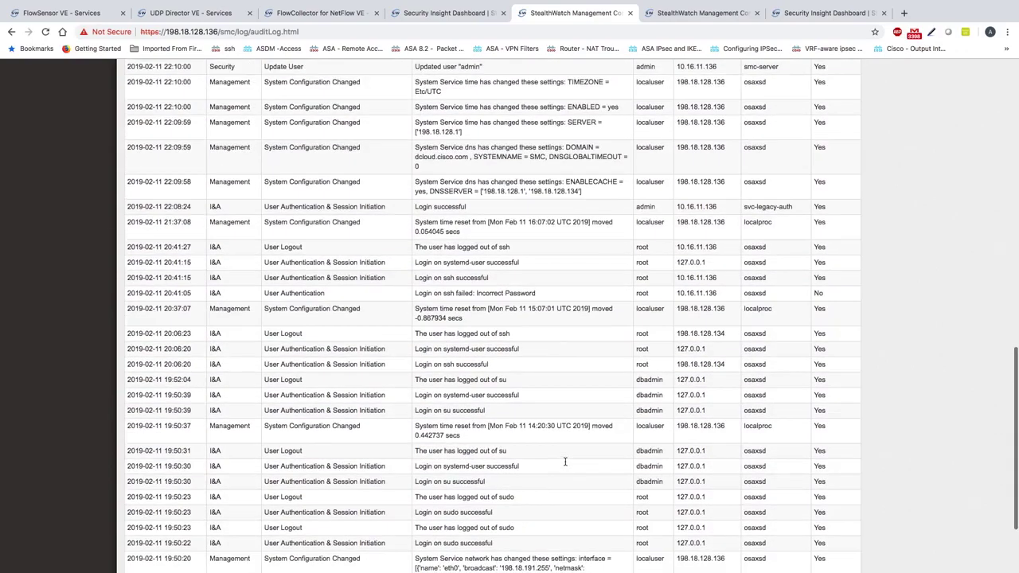
scroll(565, 465, "up", 14)
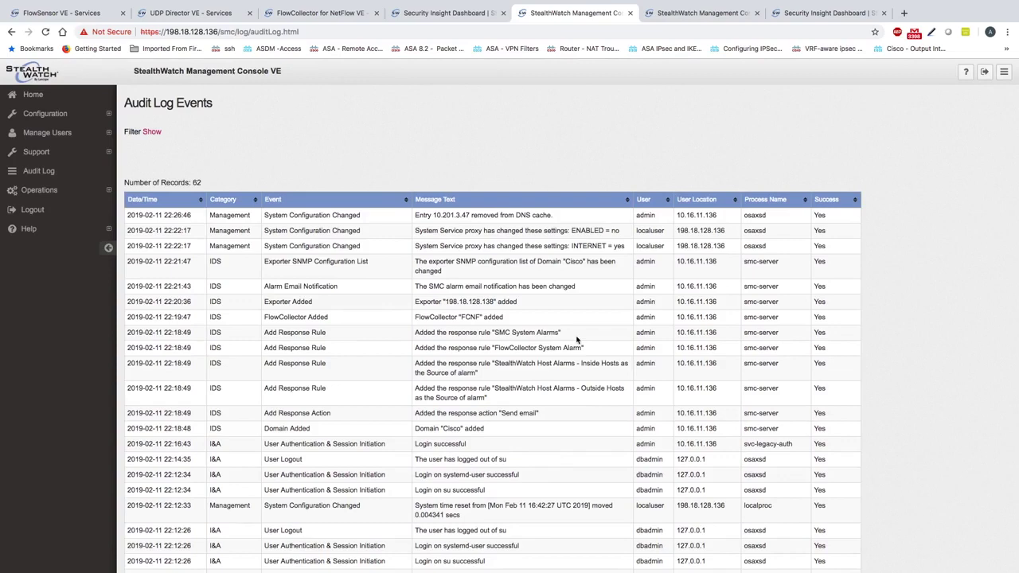
Find 'reset' in the audit log and step through the System time reset matches
key("ctrl+f")
type("reset")
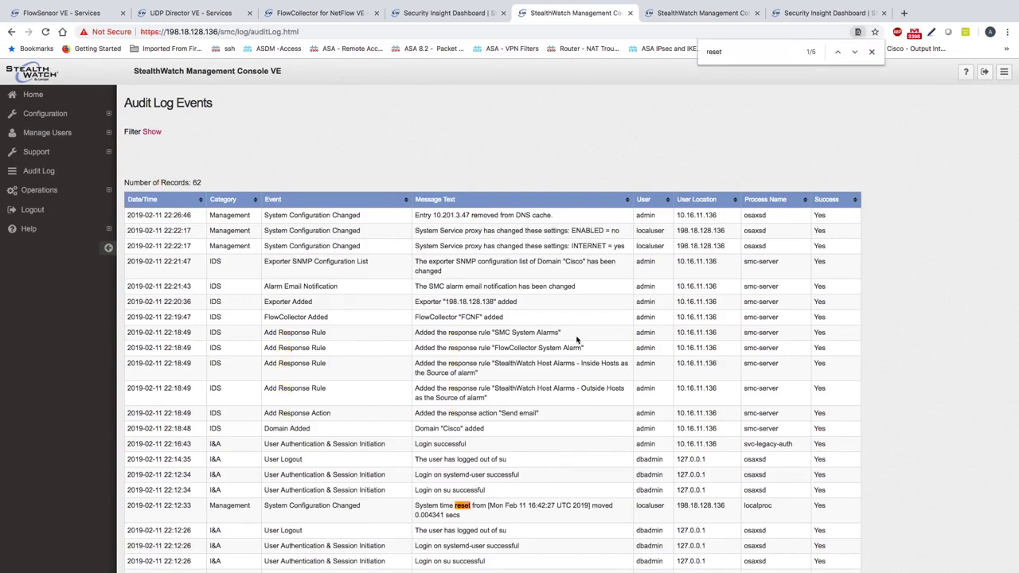
triple_click(468, 510)
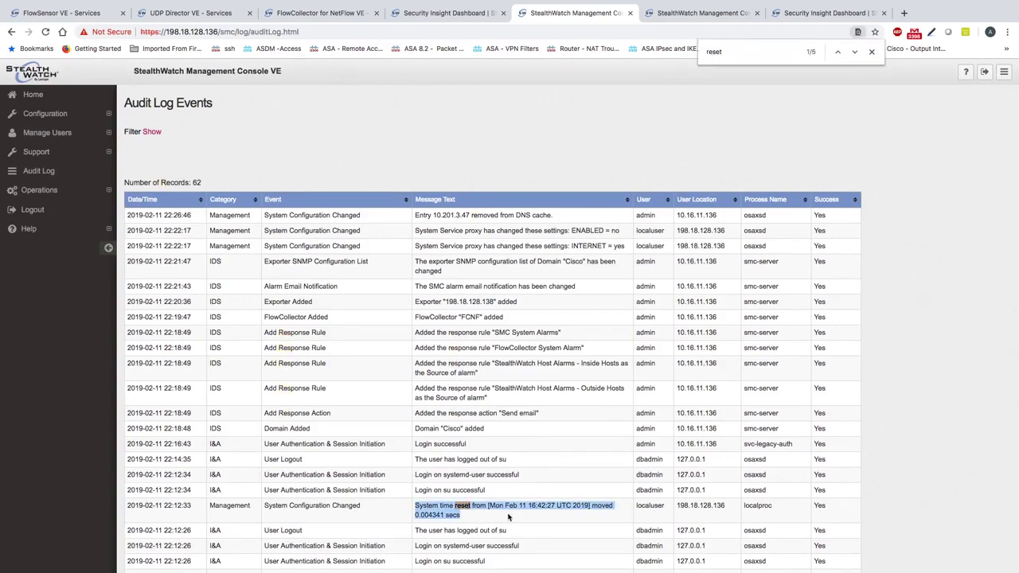
scroll(508, 516, "down", 3)
left_click(449, 413)
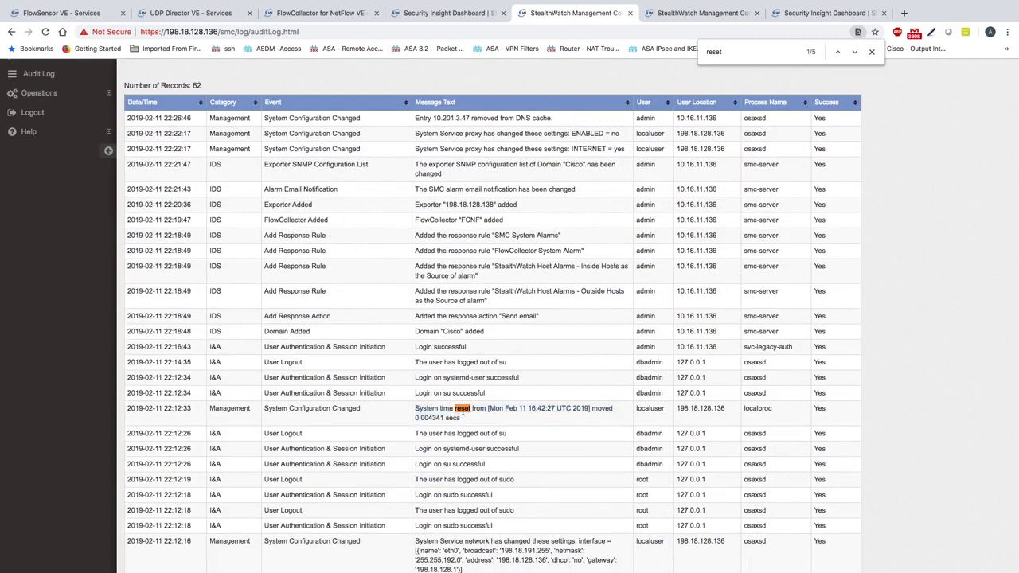
left_click_drag(416, 410, 462, 412)
left_click(851, 53)
left_click(853, 53)
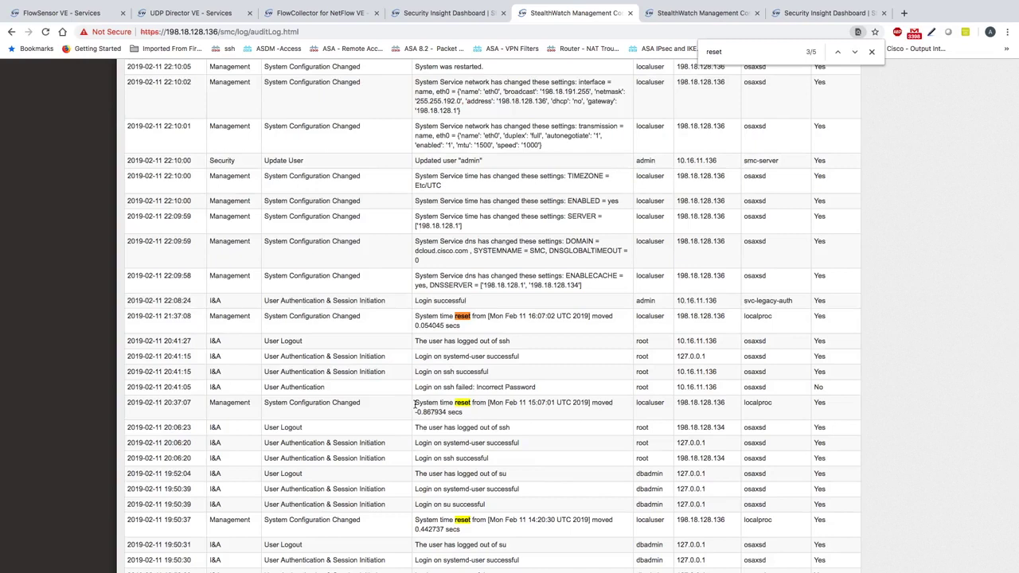
Compare the reset entries at 20:37:07 (15:07) and 21:37:08 (16:07), then scroll back up
left_click_drag(415, 404, 466, 405)
left_click_drag(527, 403, 548, 404)
left_click_drag(527, 316, 553, 317)
scroll(544, 481, "up", 5)
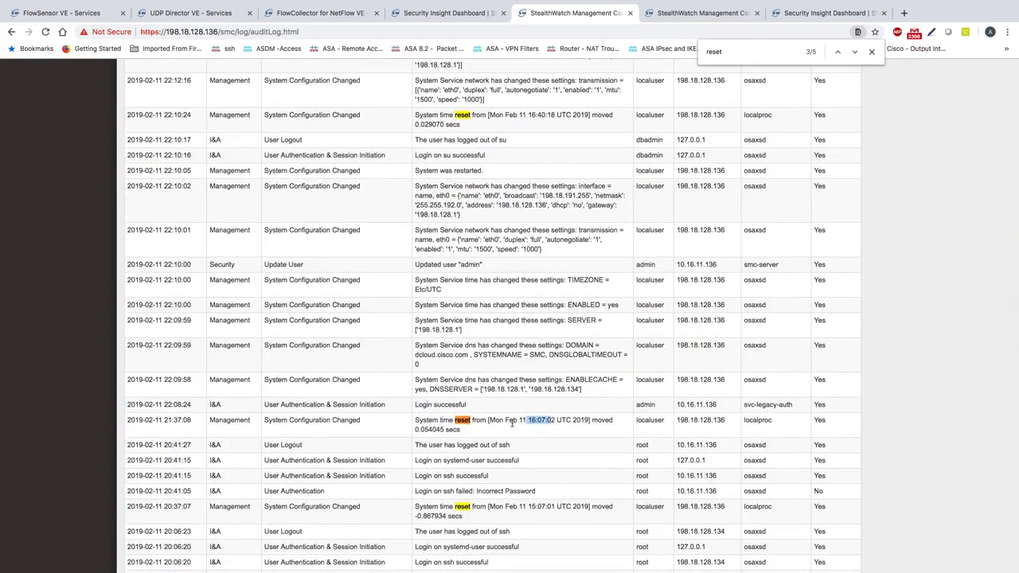
scroll(511, 423, "up", 2)
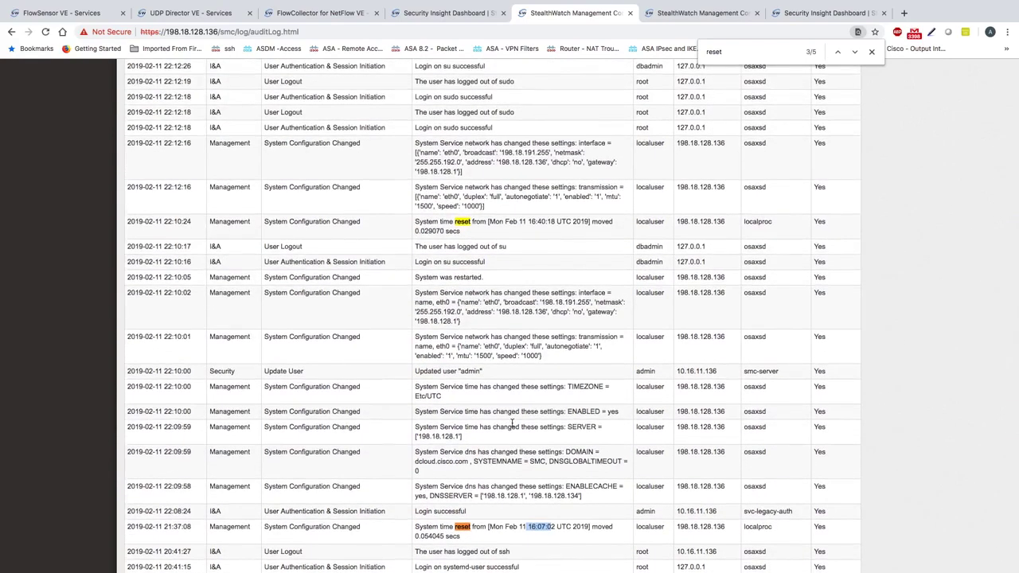
scroll(512, 424, "up", 4)
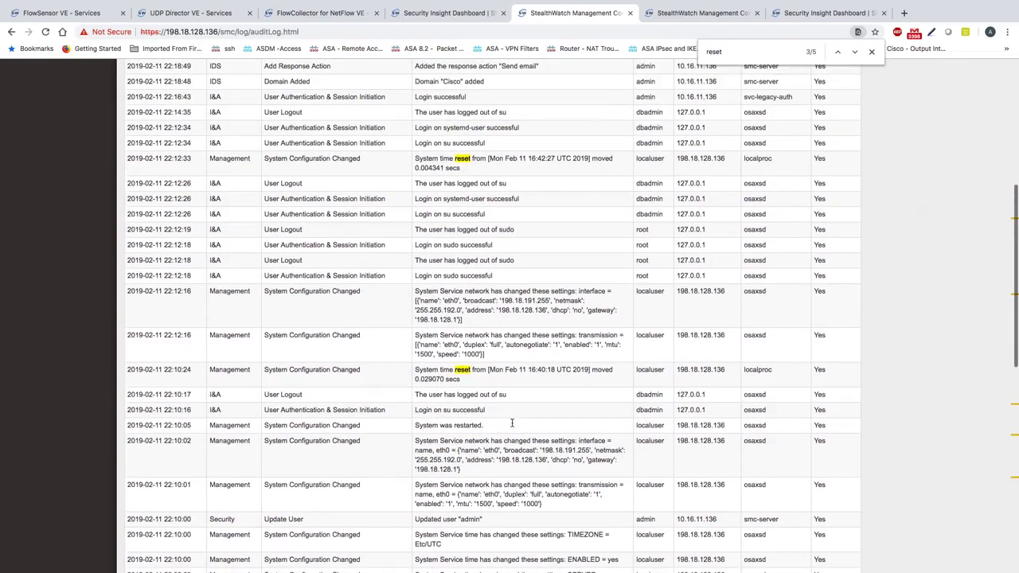
scroll(512, 426, "up", 7)
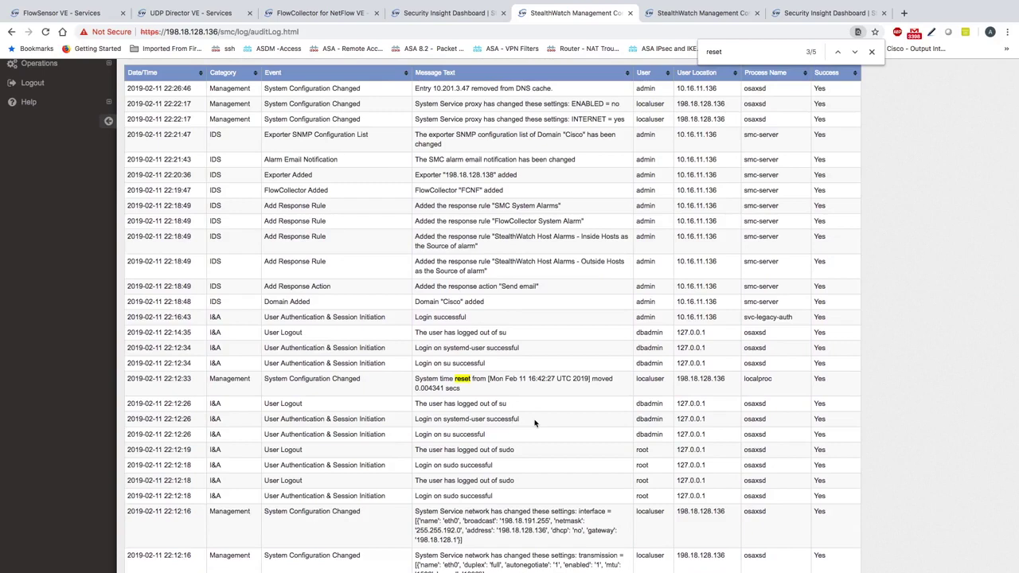
scroll(534, 422, "up", 1)
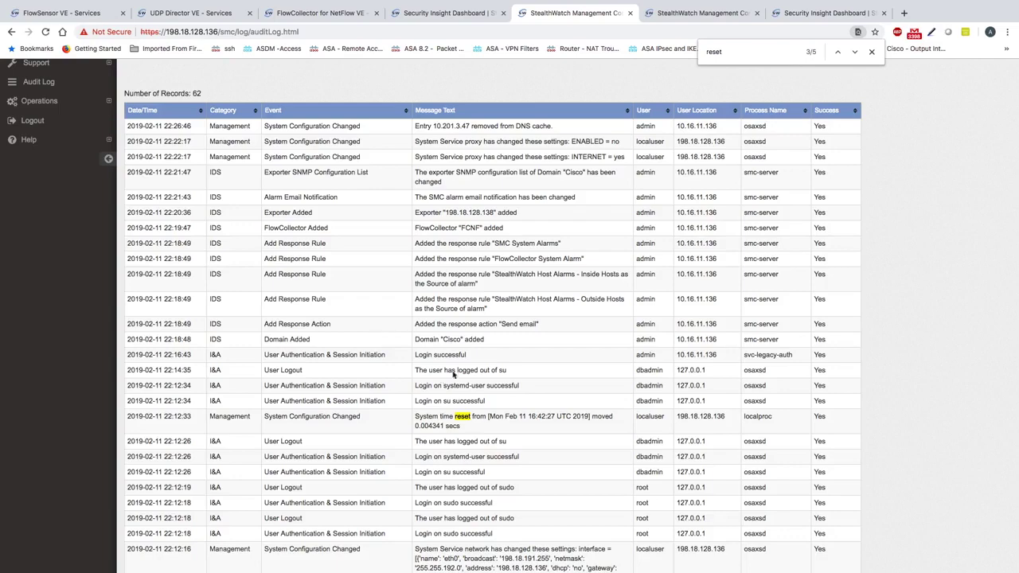
scroll(560, 397, "up", 3)
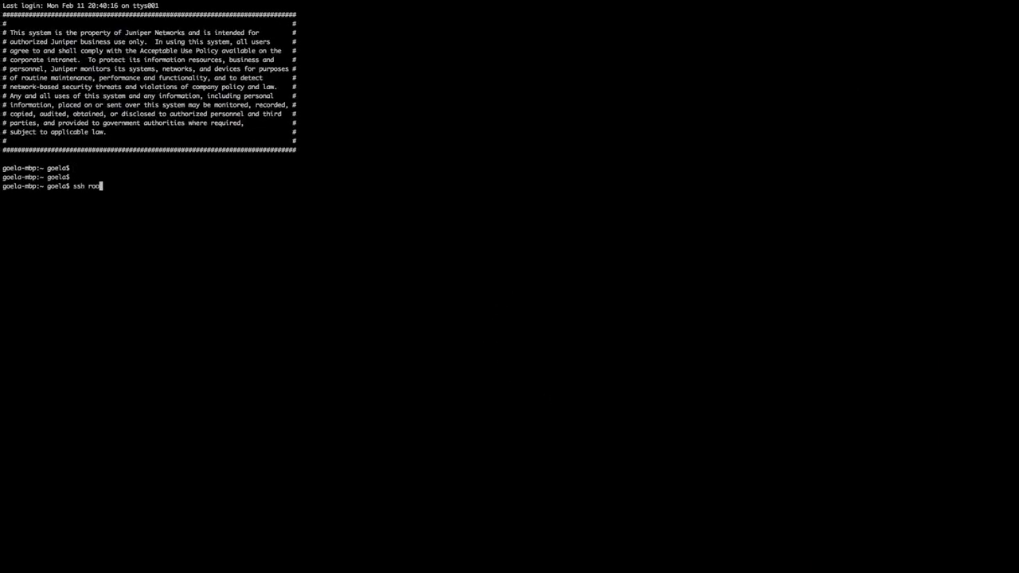
type("@")
type("198.18.128")
type(".136")
key("Return")
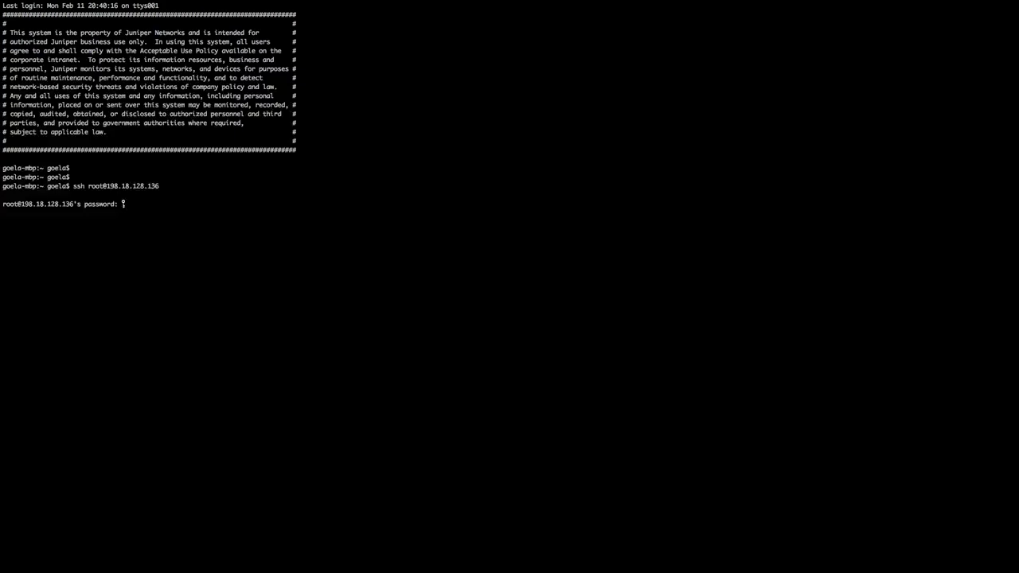
key("Return")
key("Return")
key("Return")
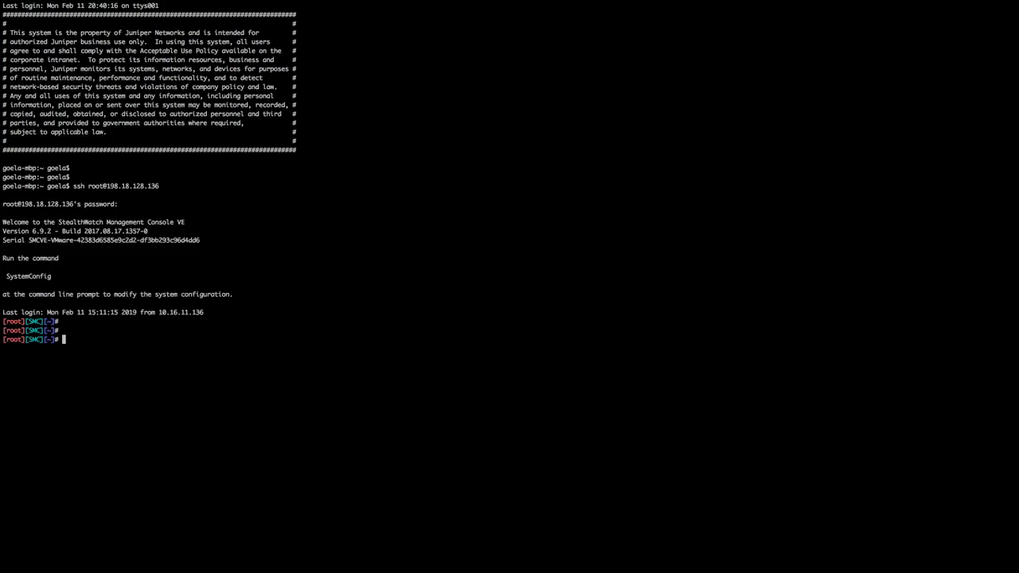
key("Return")
key("Return")
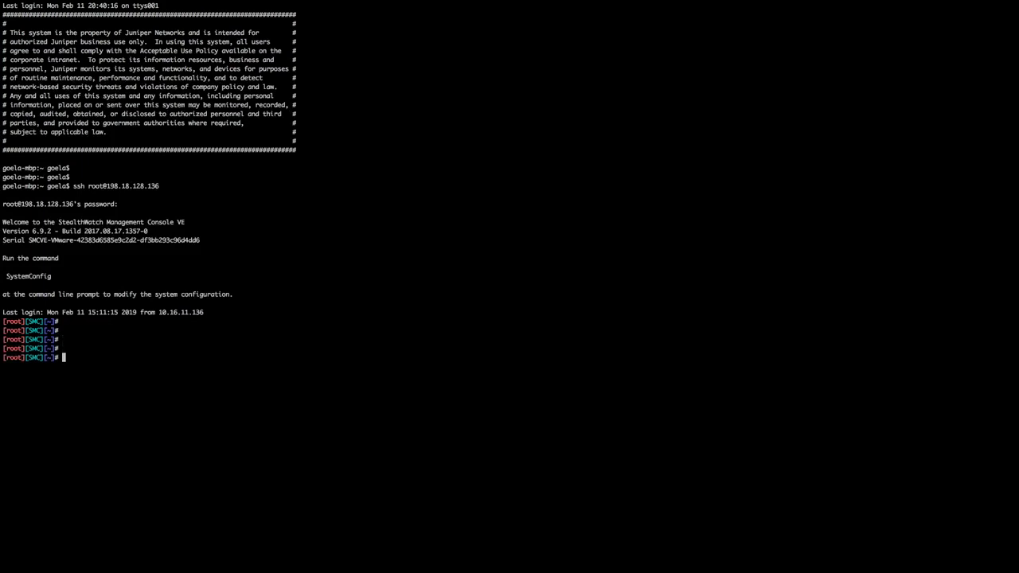
Check the SMC hardware clock with hwclock --show, reading 11:59:20 AM EST
type("hwclock --sho")
key("BackSpace")
type("ow")
key("Return")
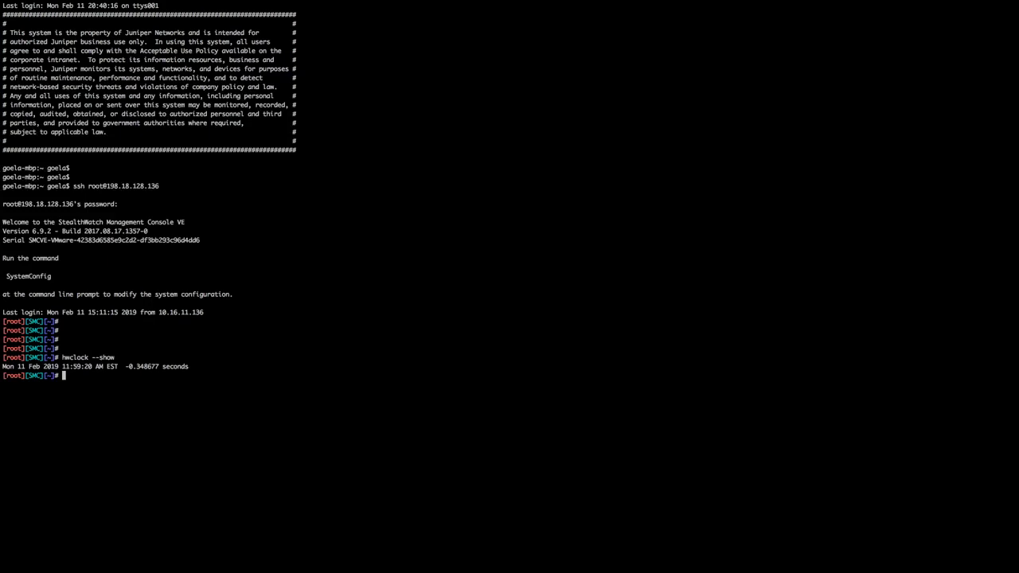
left_click_drag(2, 366, 64, 369)
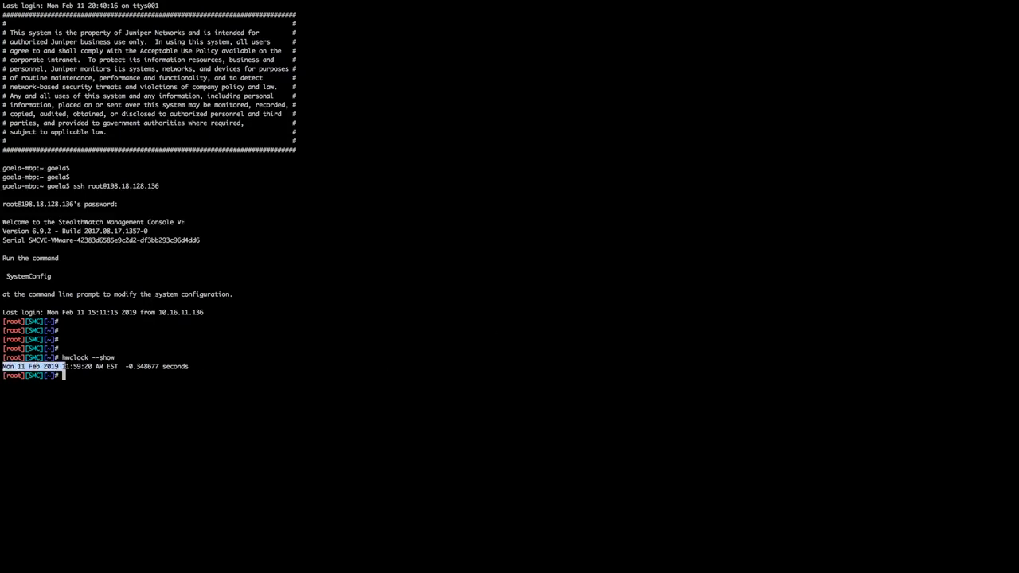
left_click_drag(191, 366, 191, 367)
triple_click(191, 366)
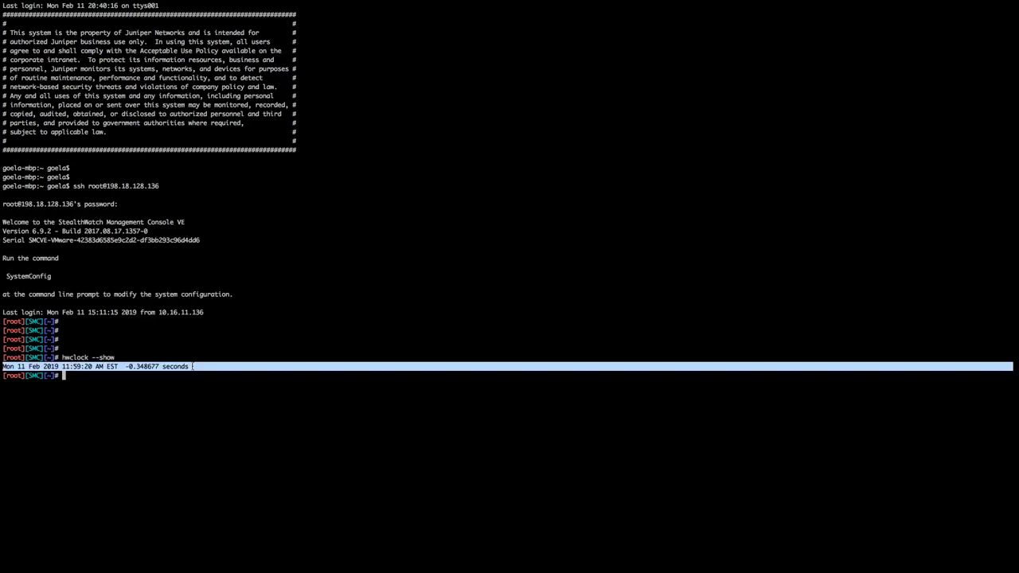
left_click(191, 366)
key("Return")
key("Return")
key("Return")
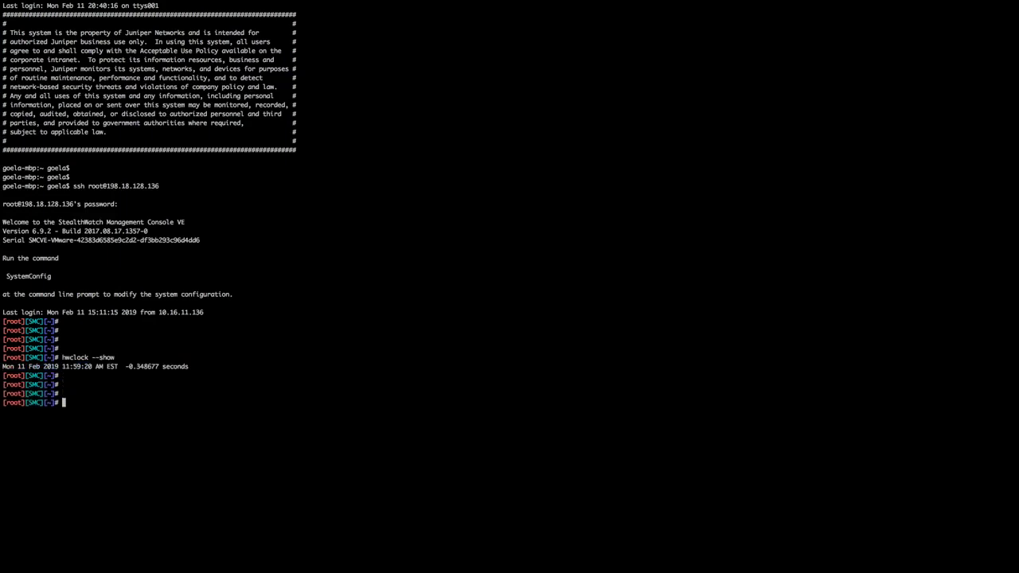
Sync time with ntpdate 198.18.128.1, noting the 0.015376 sec offset, and recall the command
type("ntpdate 198.18.128.1")
key("Return")
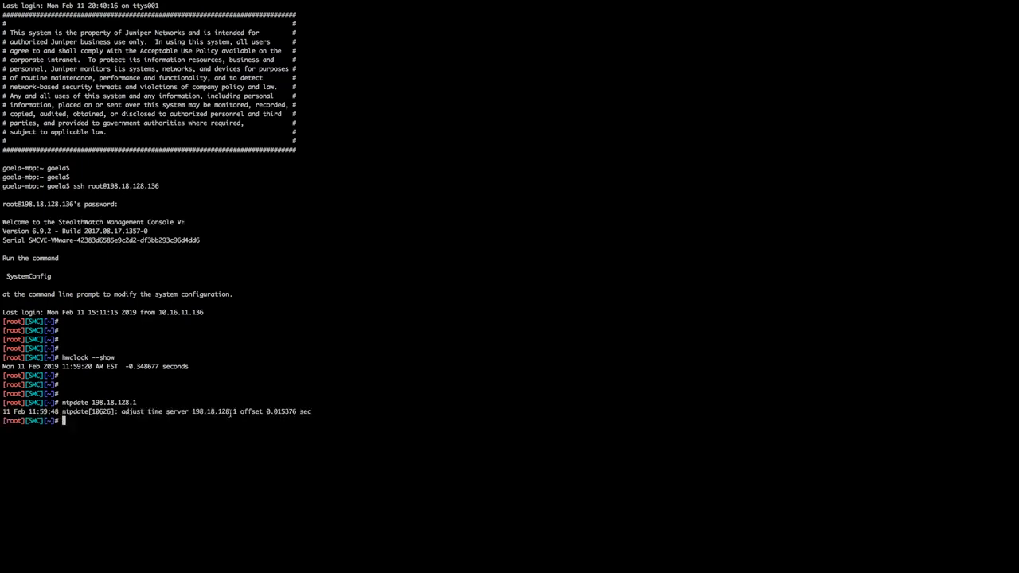
double_click(80, 412)
double_click(127, 411)
left_click(182, 411, "shift")
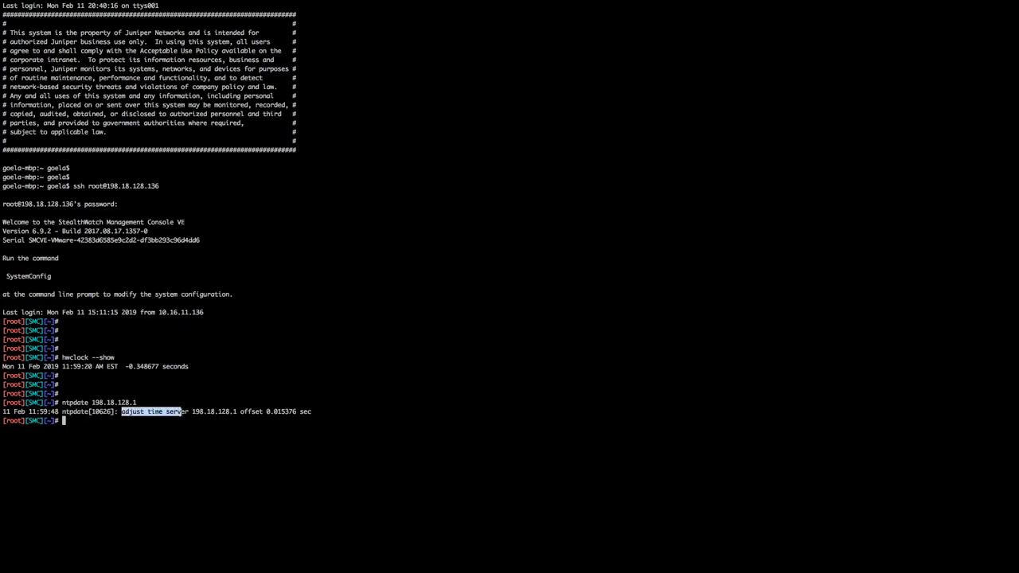
left_click_drag(324, 411, 122, 412)
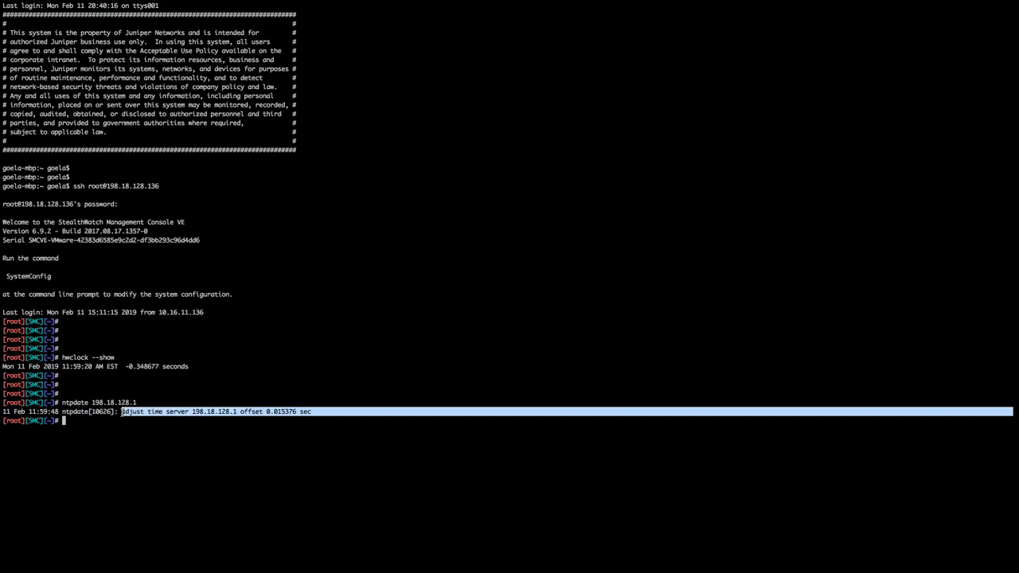
left_click(122, 411)
key("Return")
key("Return")
key("Return")
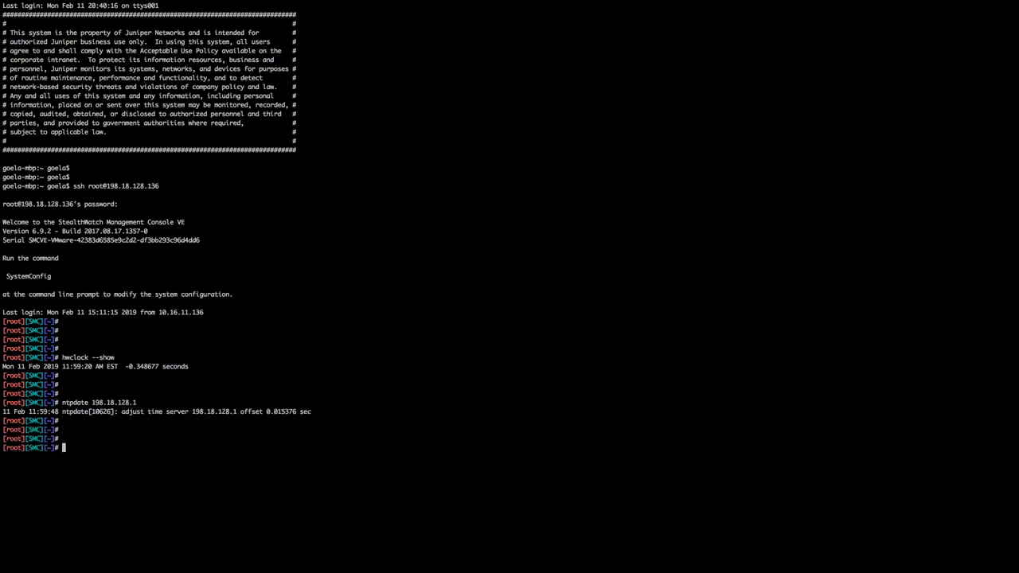
key("Up")
Run ntpdate 198.18.128.2, note the no-suitable-server failure, and return to the browser
key("BackSpace")
type("28.2")
double_click(128, 449)
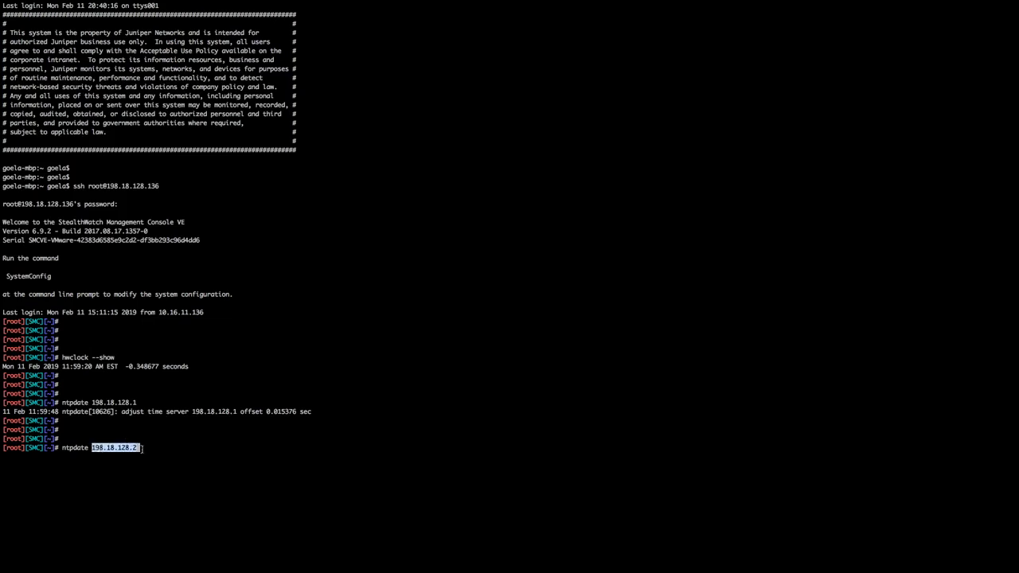
left_click(151, 448)
key("Return")
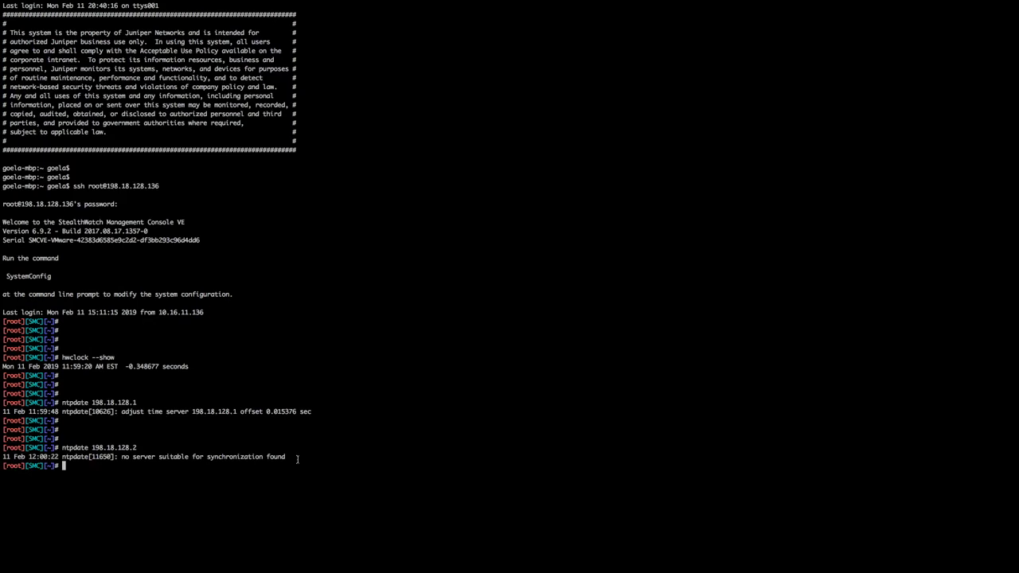
left_click_drag(122, 456, 293, 457)
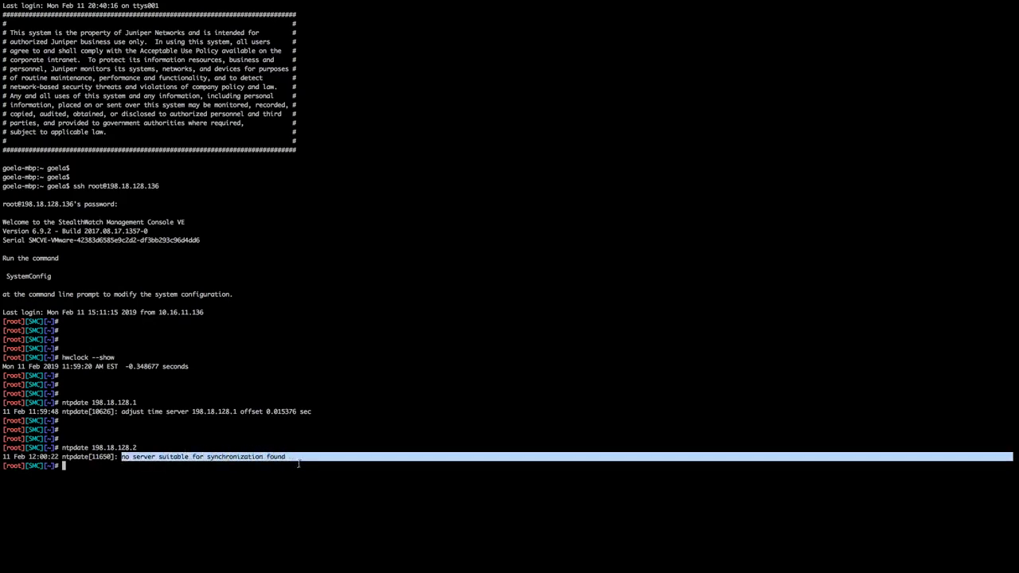
key("Return")
key("Return")
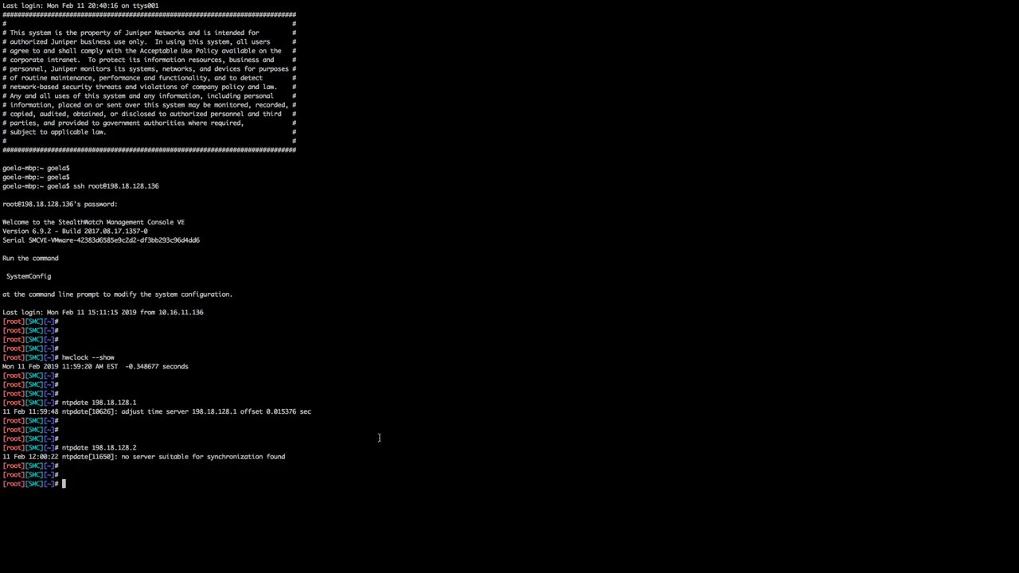
key("ctrl+Right")
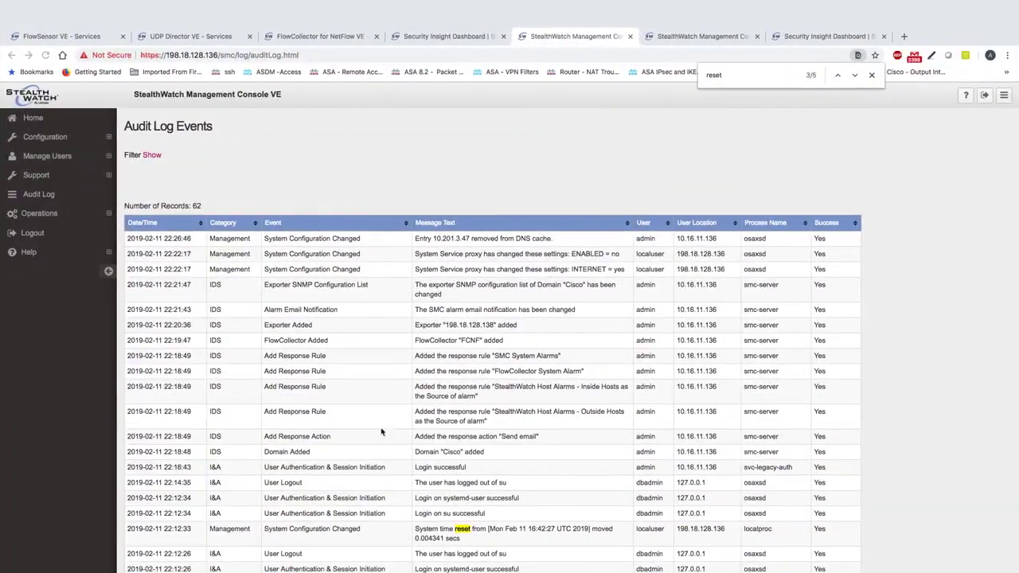
Switch to the FlowSensor VE Services tab
scroll(434, 353, "down", 1)
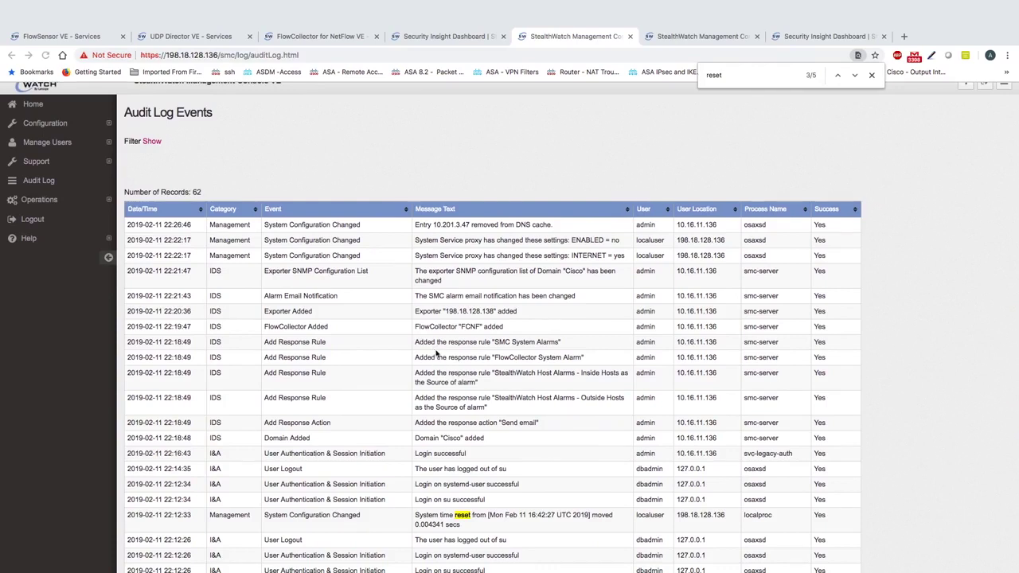
left_click(67, 38)
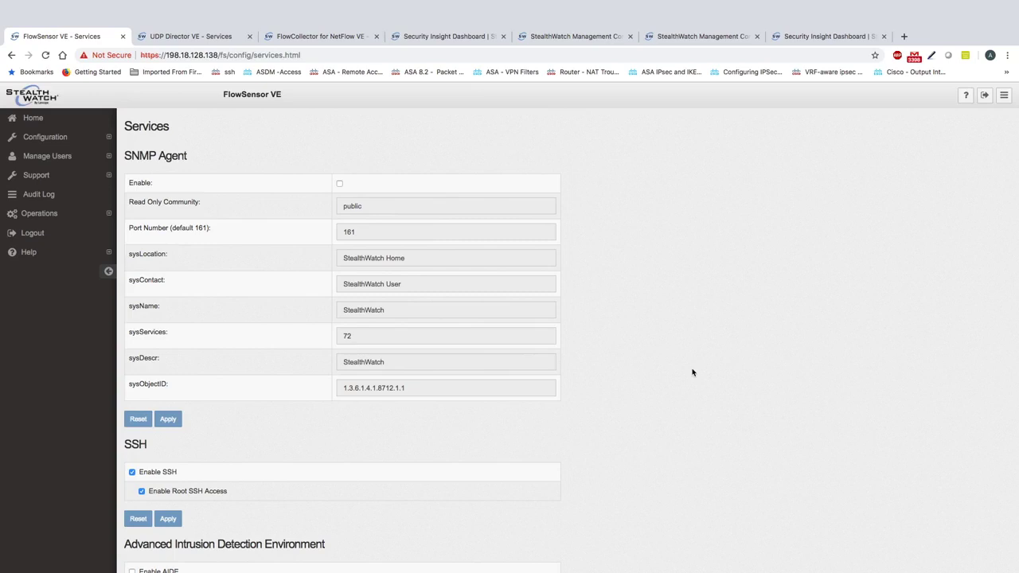
Verify the FlowSensor collector is 198.18.128.137 on port 2055, then go to Advanced Settings
left_click(52, 146)
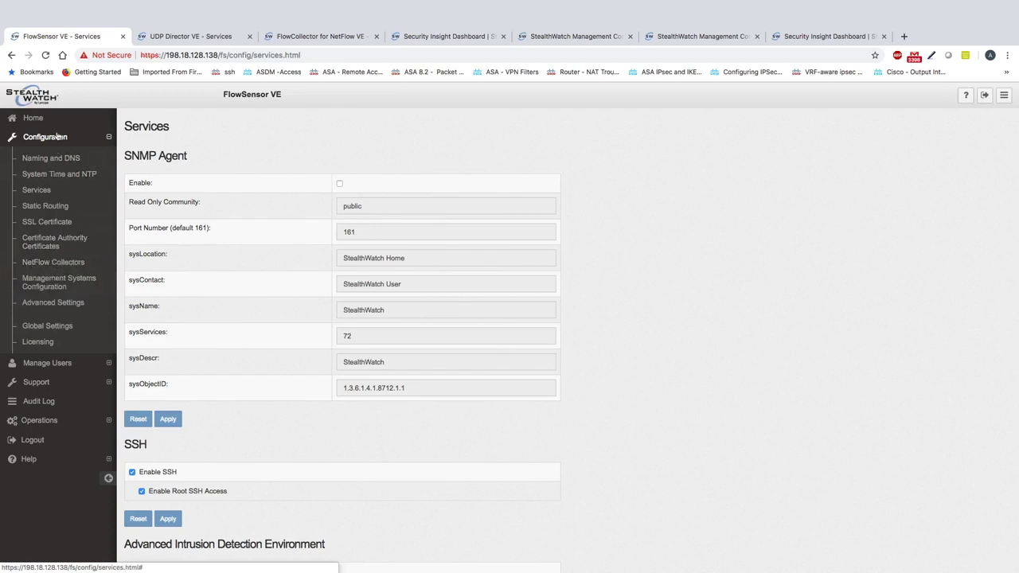
left_click(58, 267)
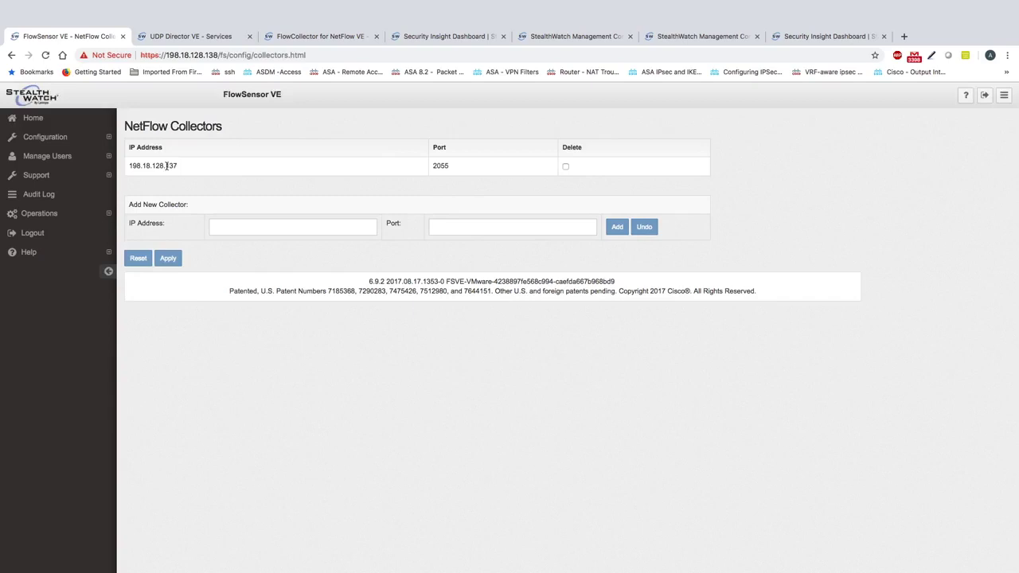
double_click(167, 165)
double_click(441, 167)
left_click(51, 144)
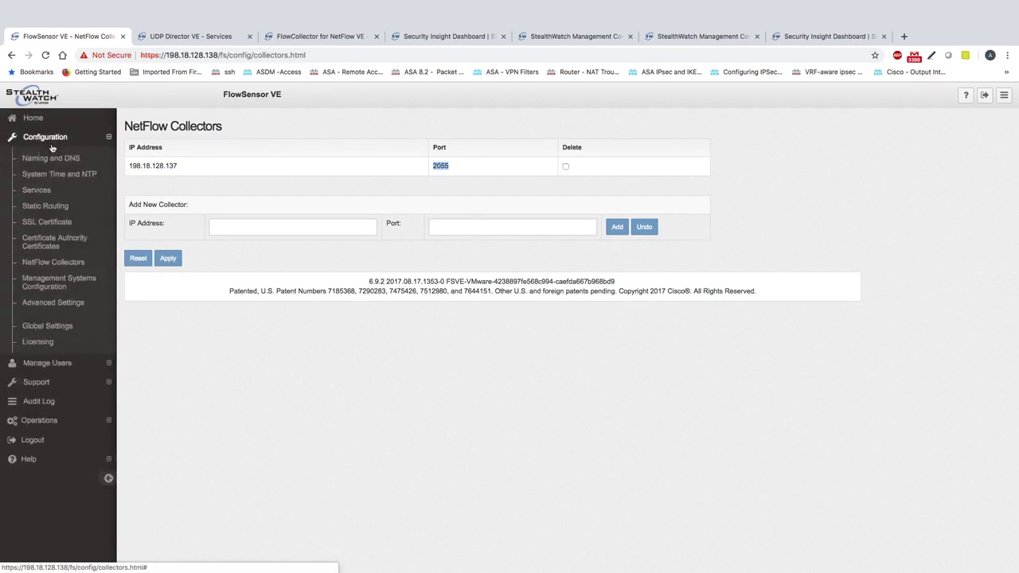
left_click(62, 304)
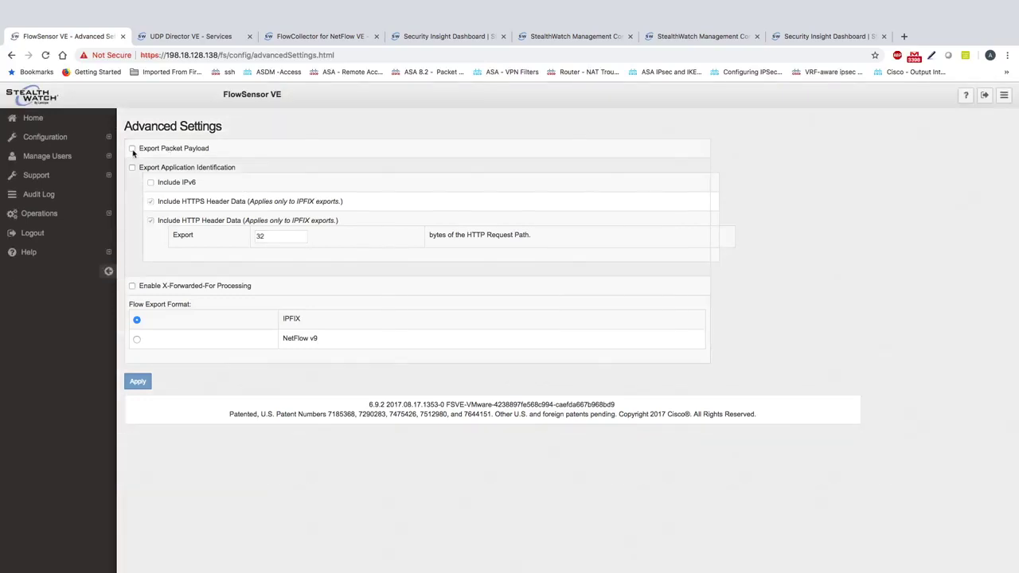
Enable Export Packet Payload and Export Application Identification in the FlowSensor Advanced Settings
left_click(132, 150)
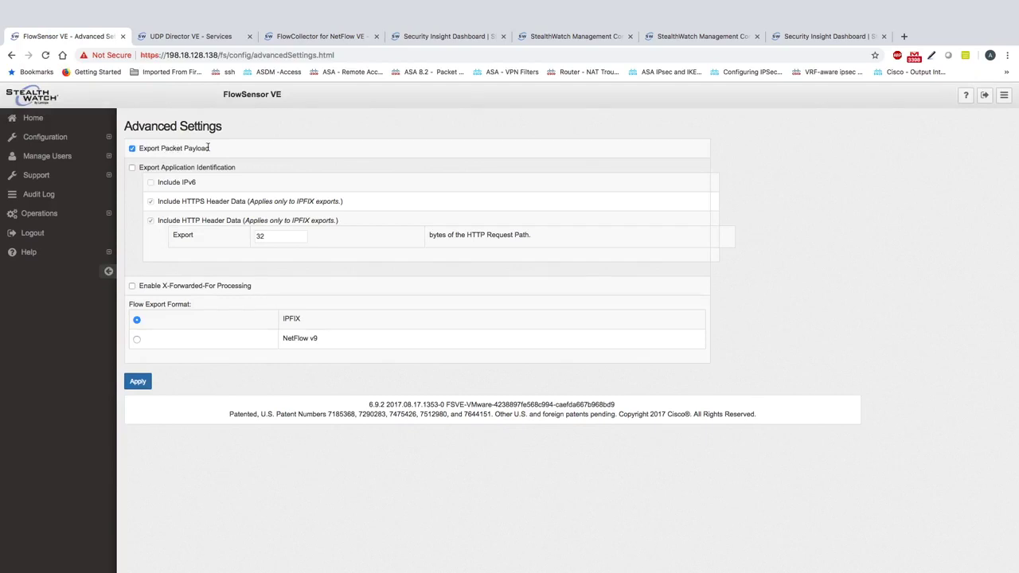
mouse_move(208, 148)
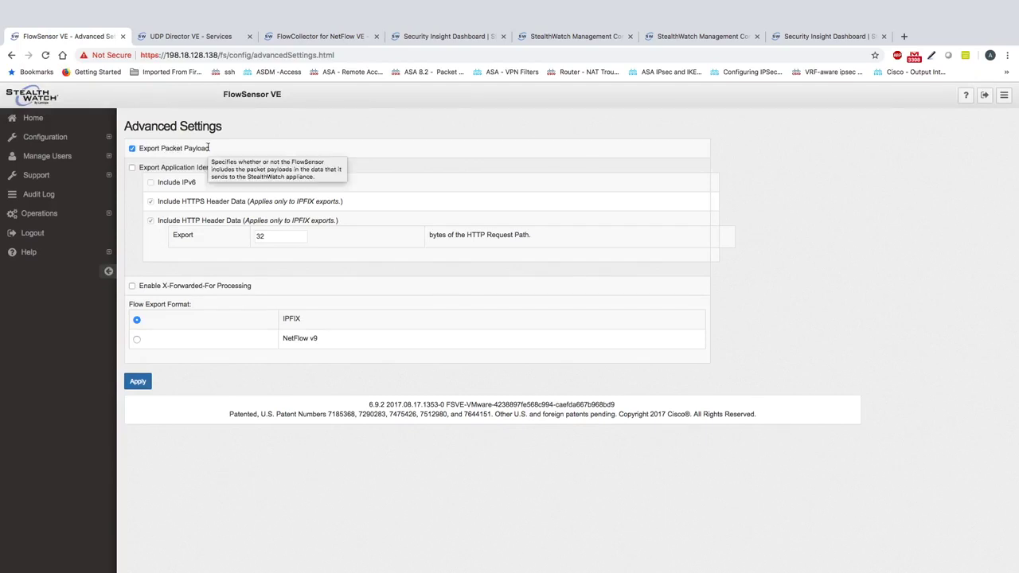
mouse_move(292, 275)
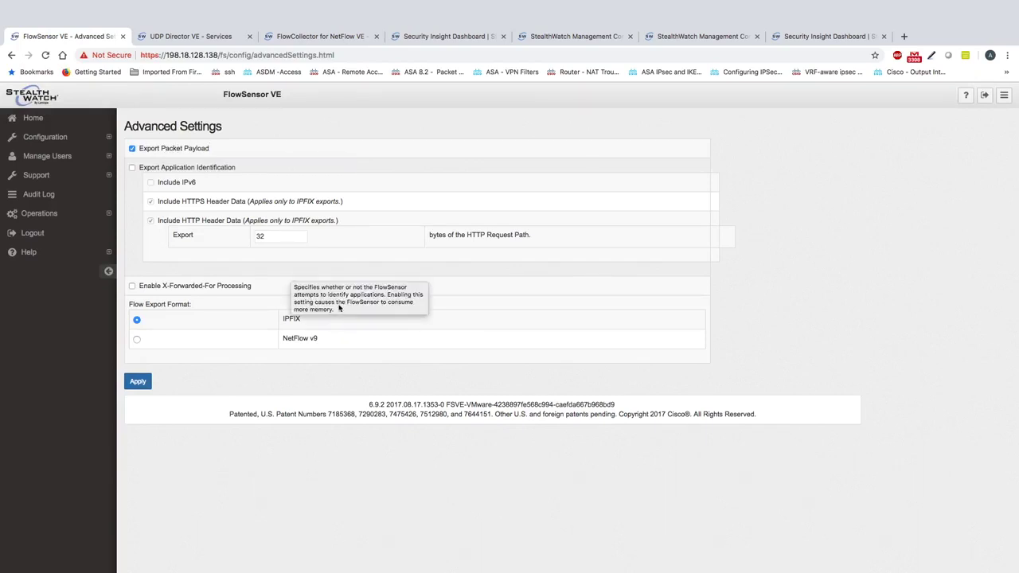
mouse_move(339, 305)
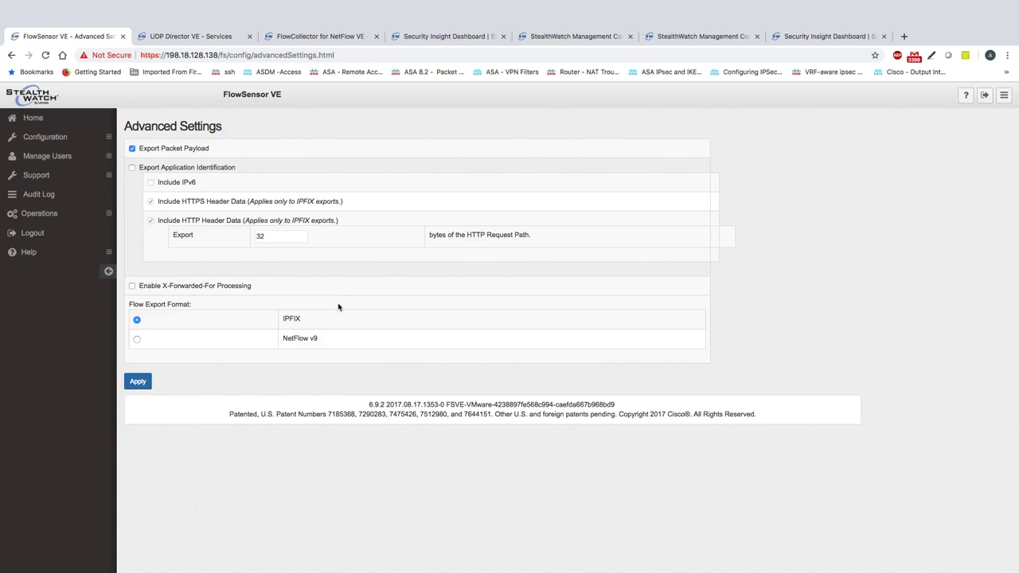
left_click(132, 168)
mouse_move(211, 170)
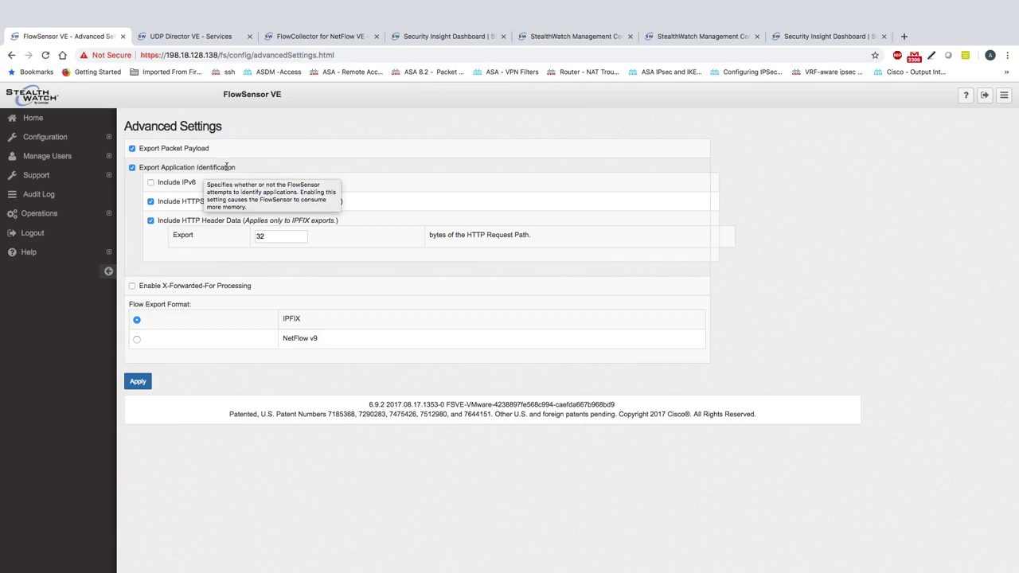
Include IPv6, keep the request path length at 32 bytes, and apply the FlowSensor advanced settings
mouse_move(260, 217)
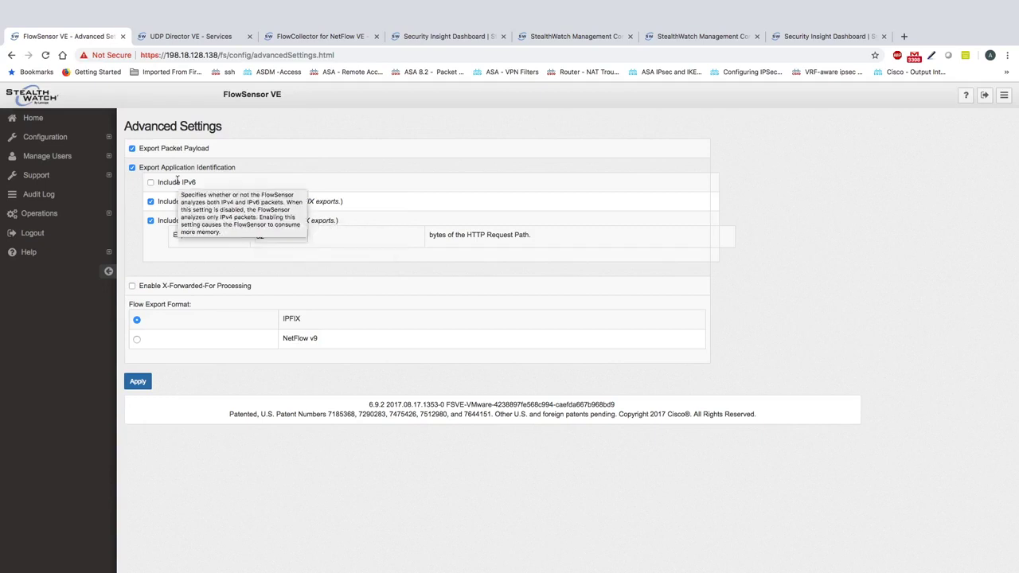
left_click(151, 182)
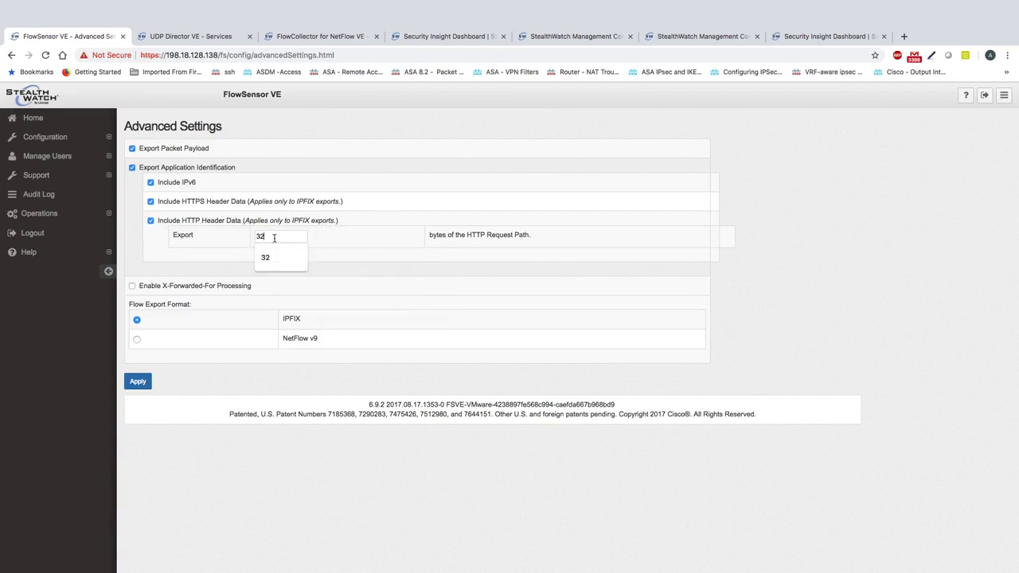
double_click(274, 236)
left_click(256, 352)
left_click(140, 383)
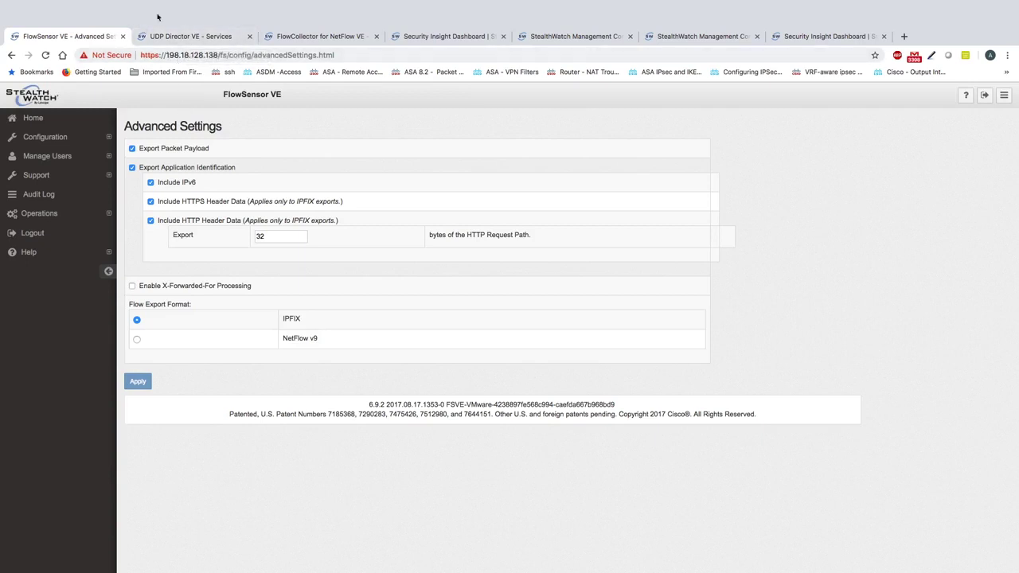
On the UDP Director VE, go to Configuration > Forwarding Rules
left_click(176, 36)
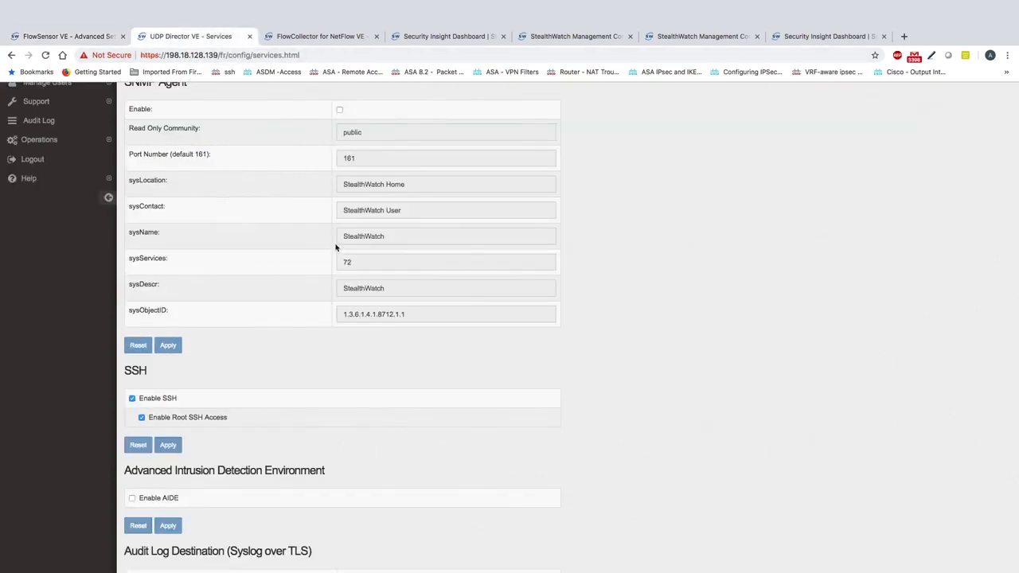
scroll(339, 249, "up", 2)
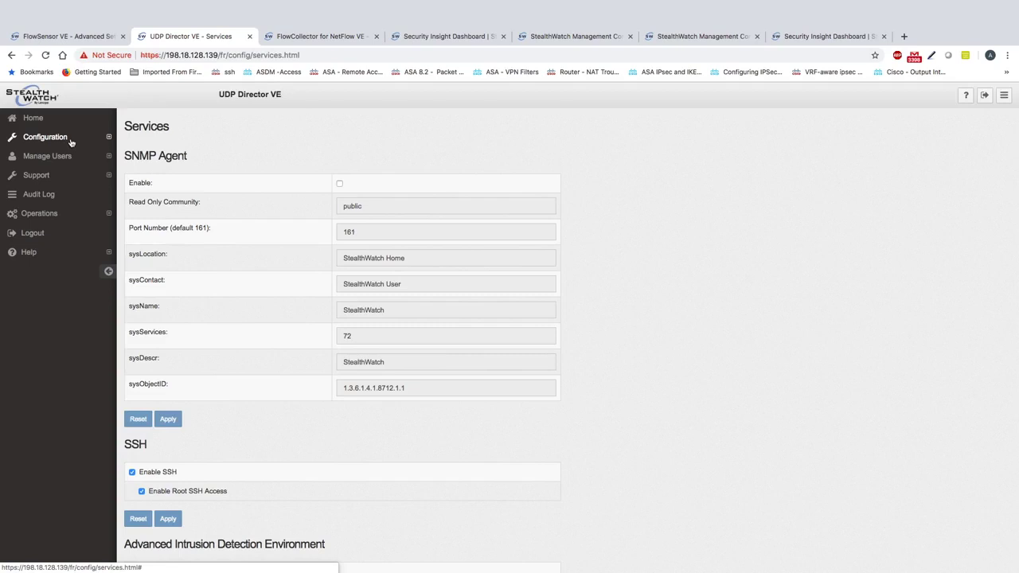
left_click(71, 141)
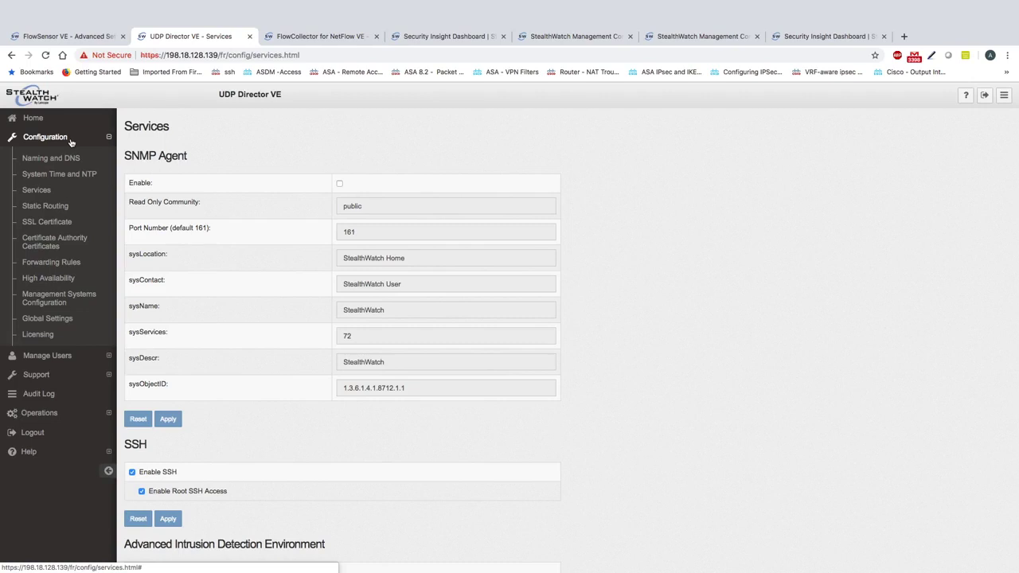
left_click(70, 265)
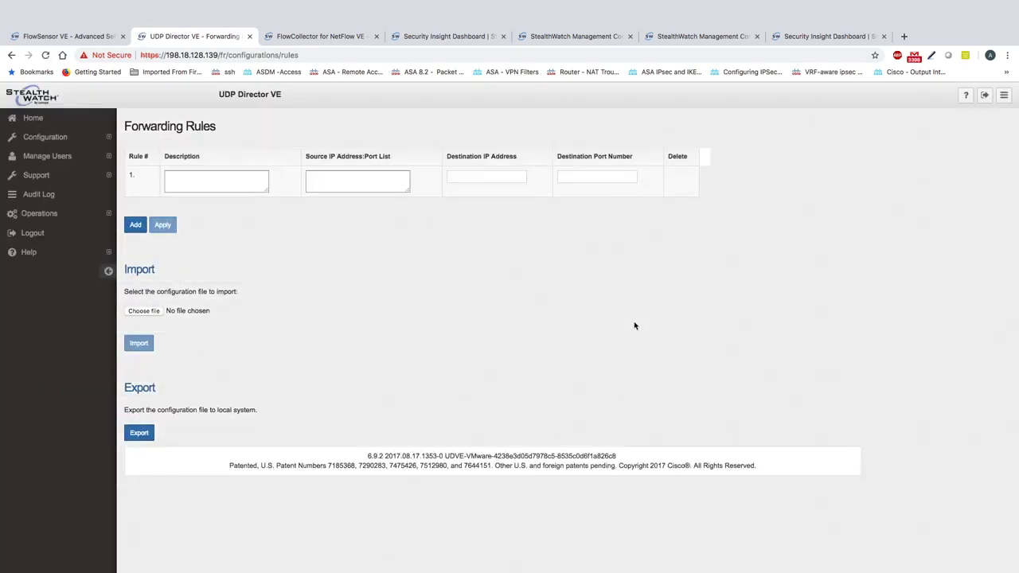
Give rule 1 the description 'Forwarding all Netflow to Flow Collector' and source ALL:2055
left_click(231, 187)
type("Forwarding all Netflow to Flow Collector")
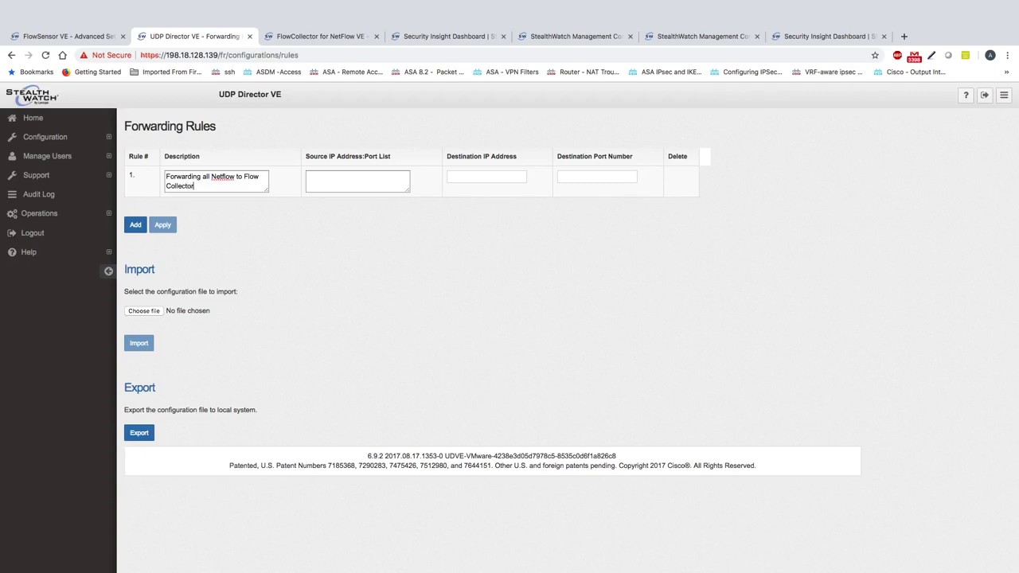
left_click(311, 178)
type("All")
type("LL")
type(":")
type("2")
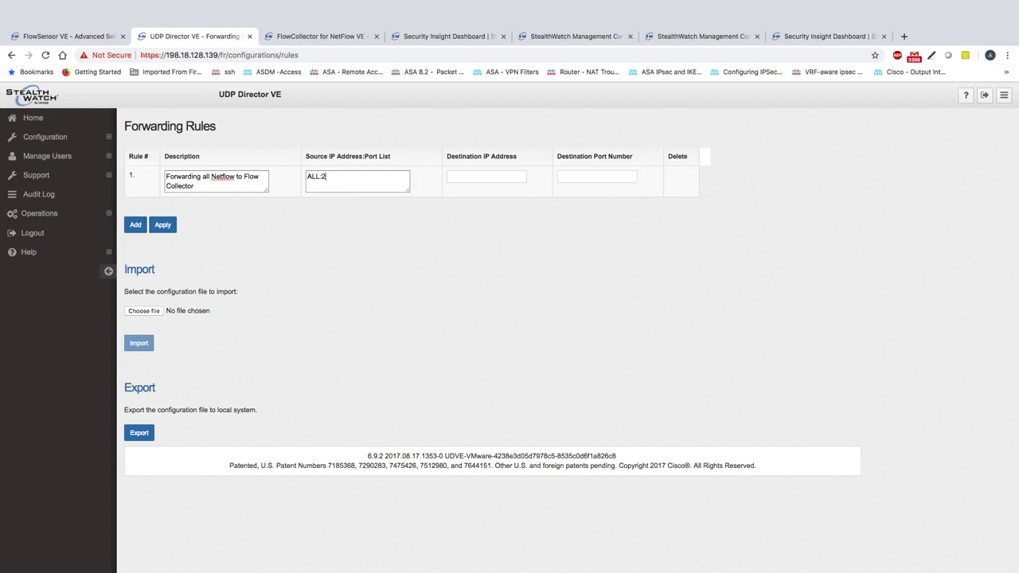
type("0055")
double_click(315, 176)
double_click(329, 176)
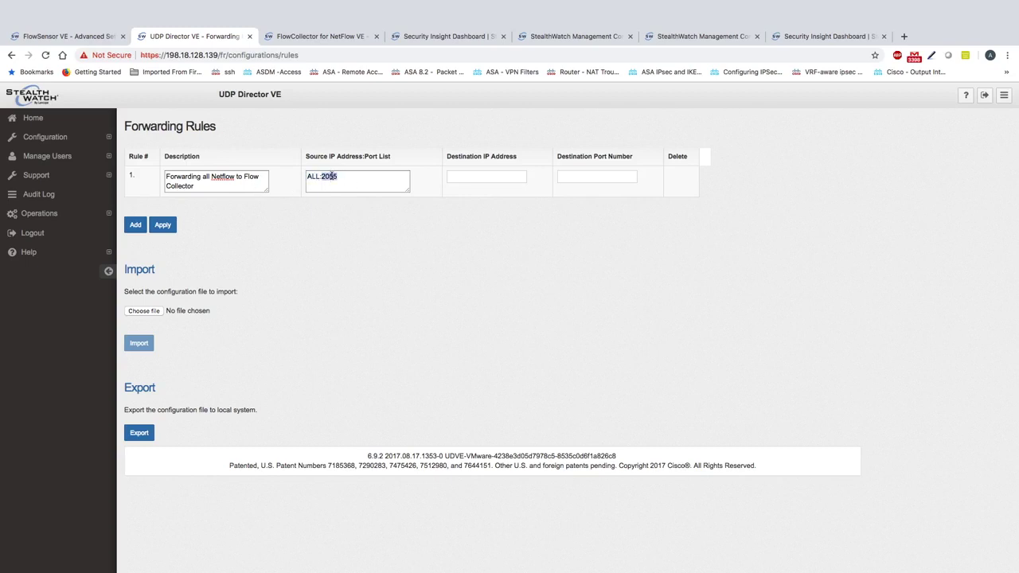
Enter 198.18.128.137 as rule 1's destination IP address
left_click(472, 178)
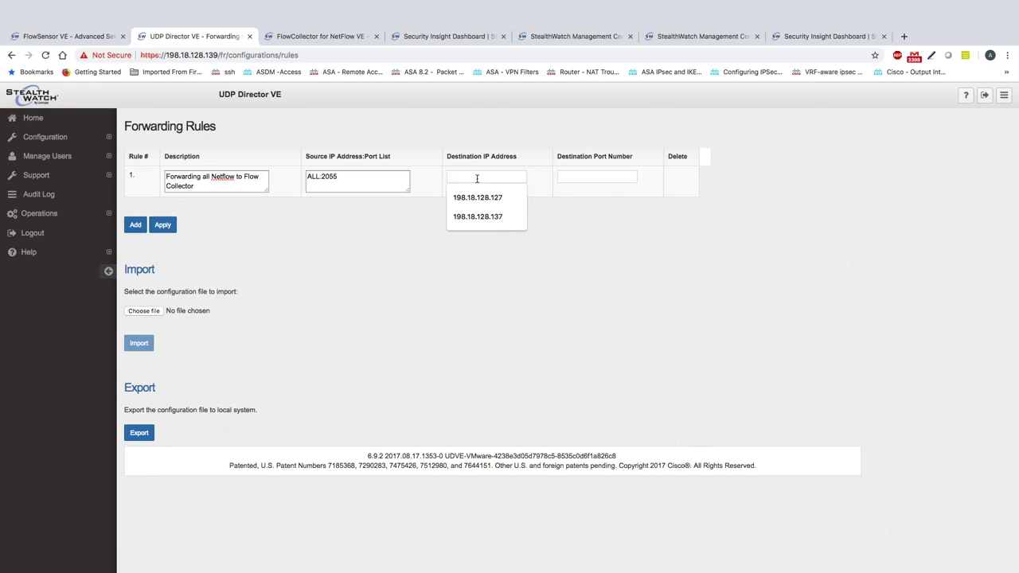
type("198.")
double_click(329, 177)
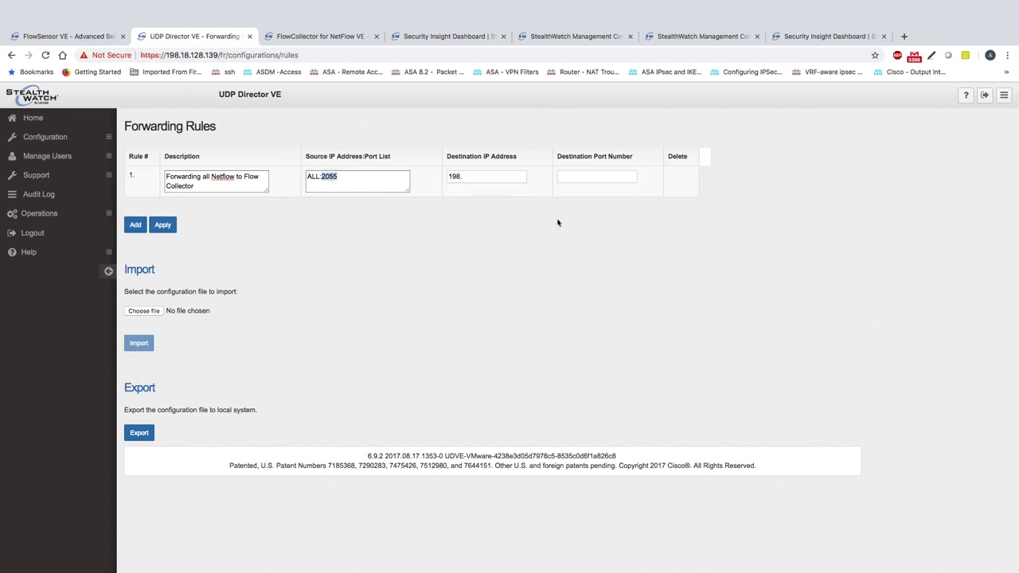
left_click(499, 176)
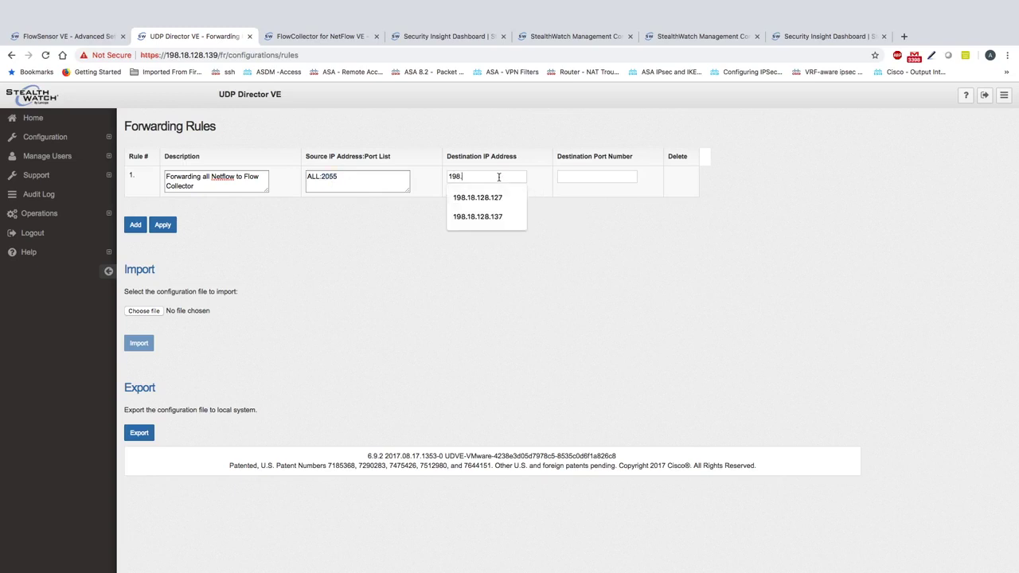
type("18.128.137")
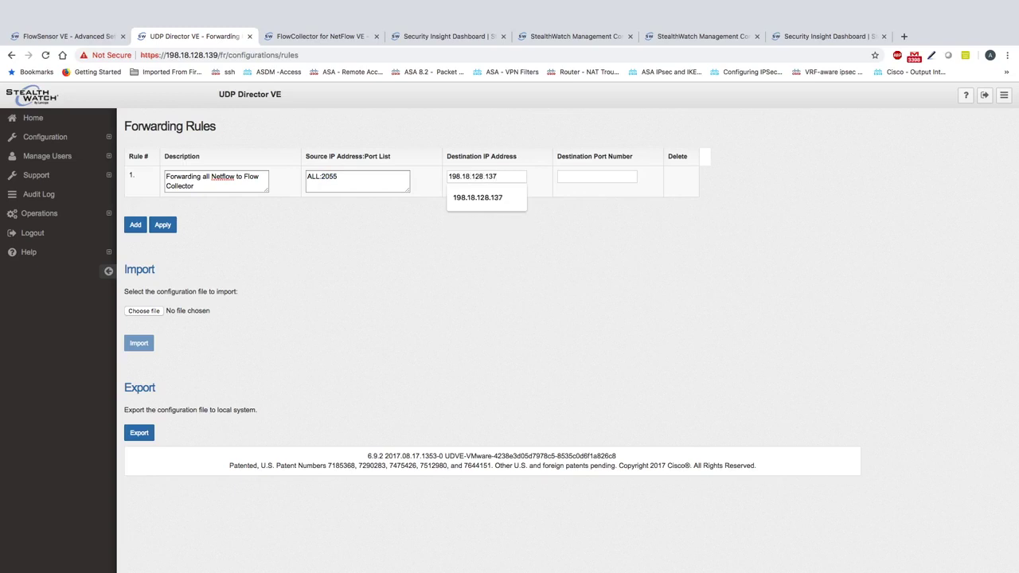
left_click(596, 176)
Set rule 1's destination port to 2055 and apply the forwarding rules
type("2055")
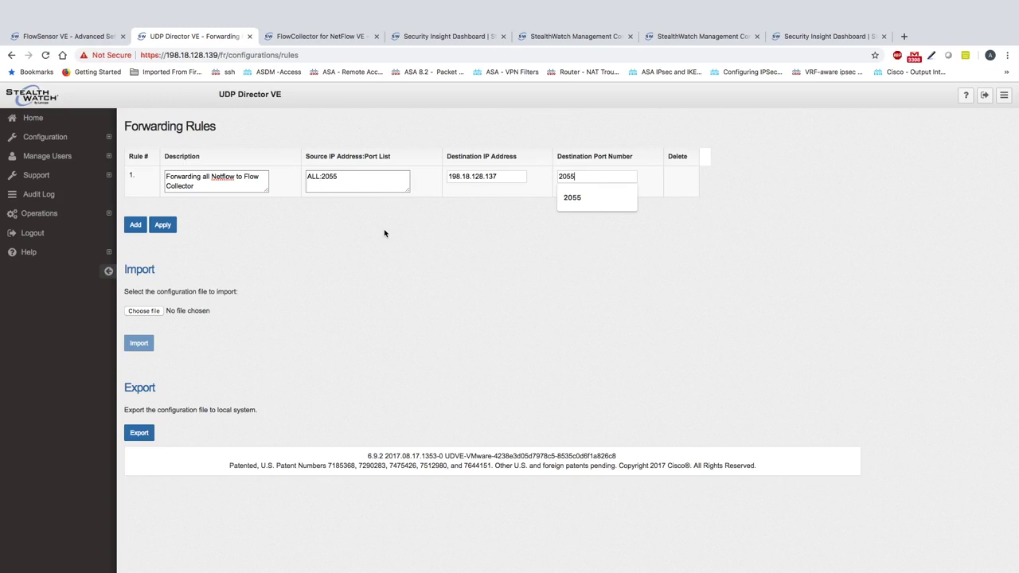
left_click(214, 229)
left_click(164, 226)
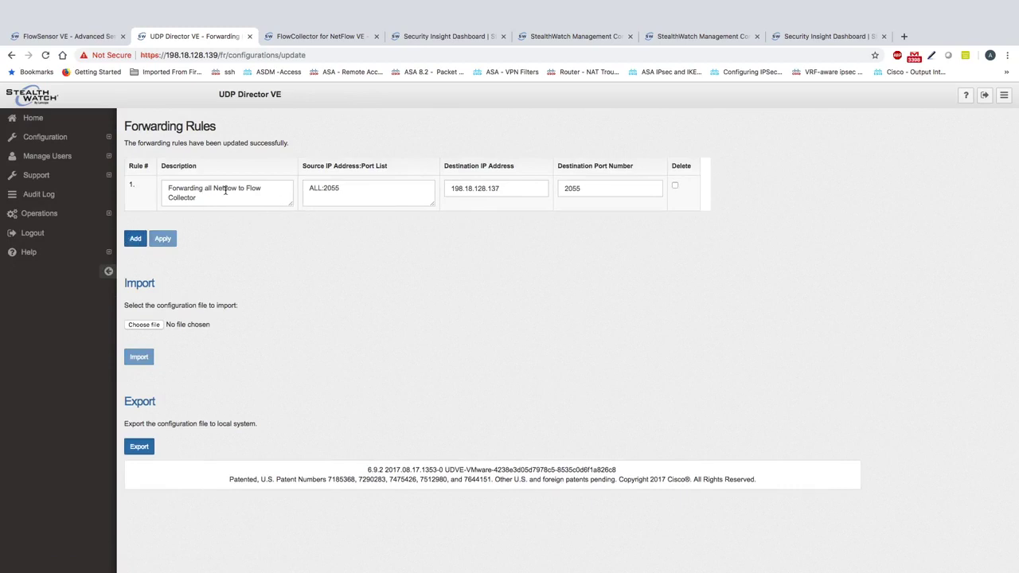
Review rule 1's values: source ALL:2055, destination 198.18.128.137, port 2055
left_click_drag(347, 189, 306, 189)
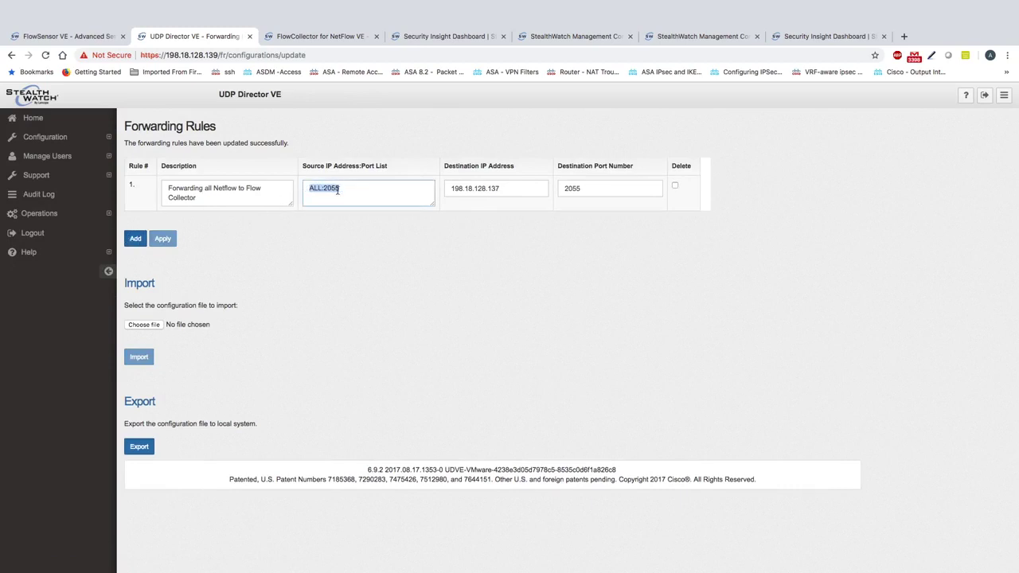
left_click(513, 188)
left_click_drag(518, 189, 475, 191)
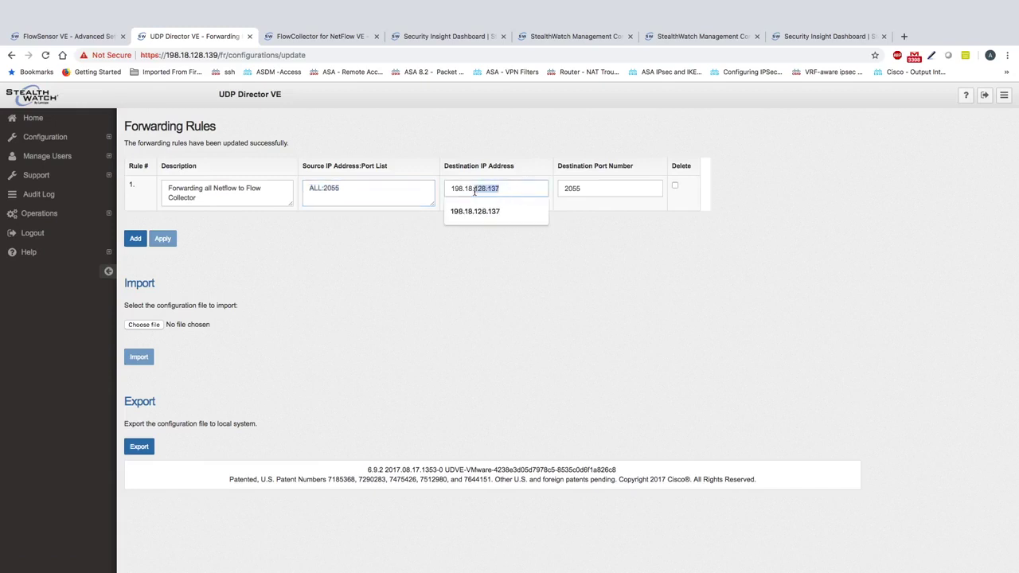
left_click(455, 189)
double_click(450, 188)
left_click(559, 188)
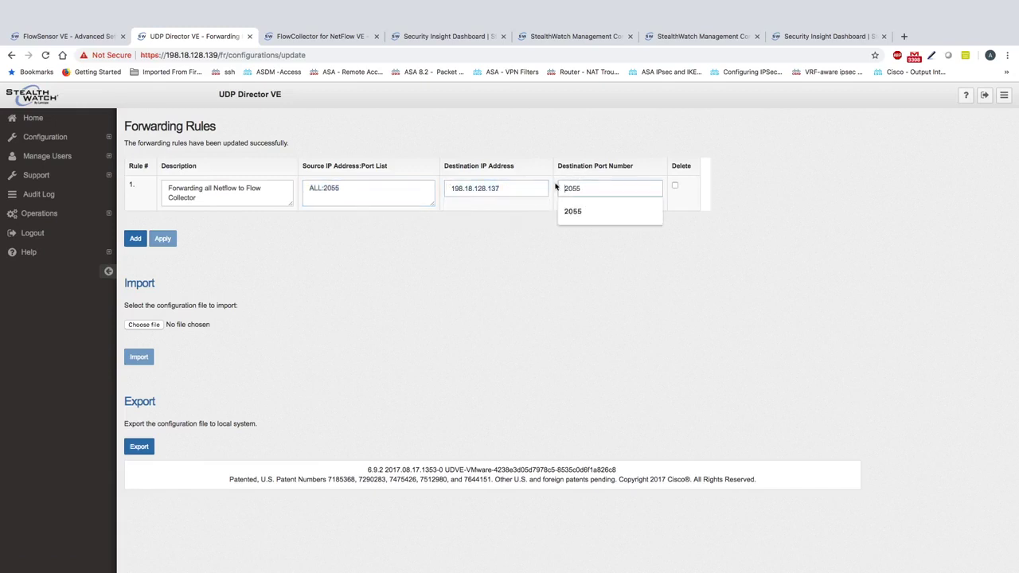
Add rule 2 described 'Forwarding all the customer syslog to SMC' with source ALL:514
left_click(140, 239)
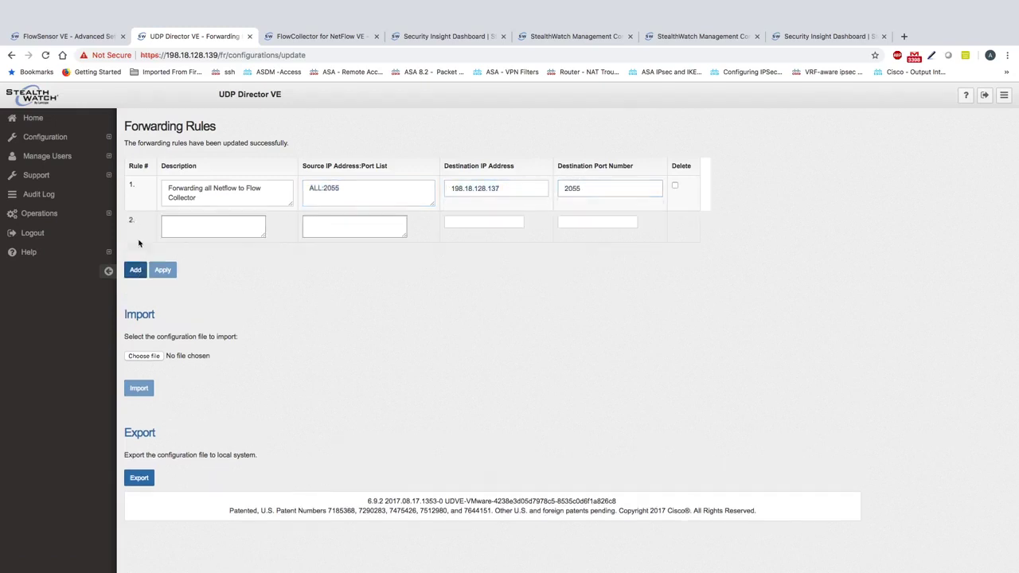
left_click(201, 222)
type("Forwarding all the customer syslog ")
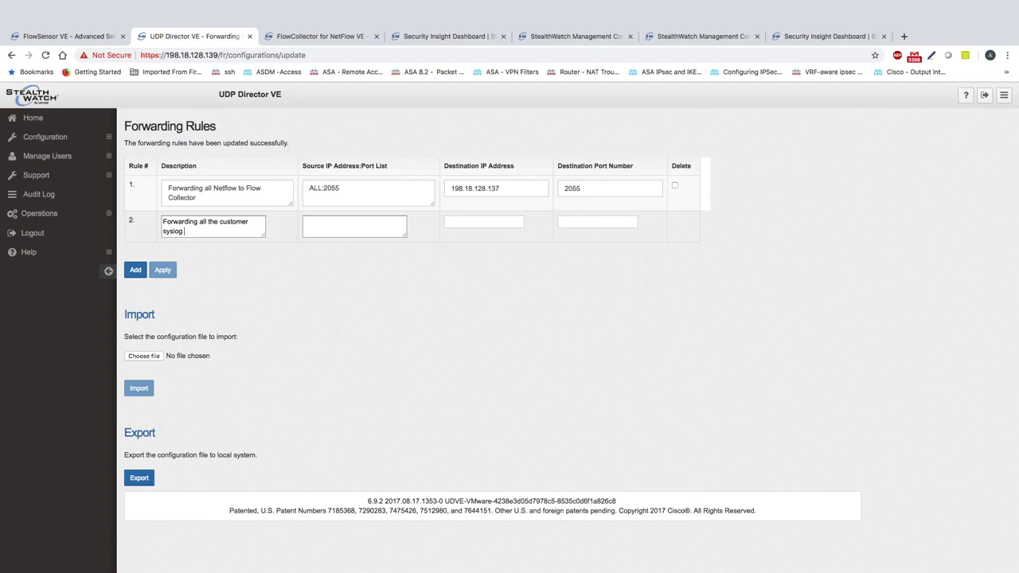
type("to SMC")
left_click(354, 226)
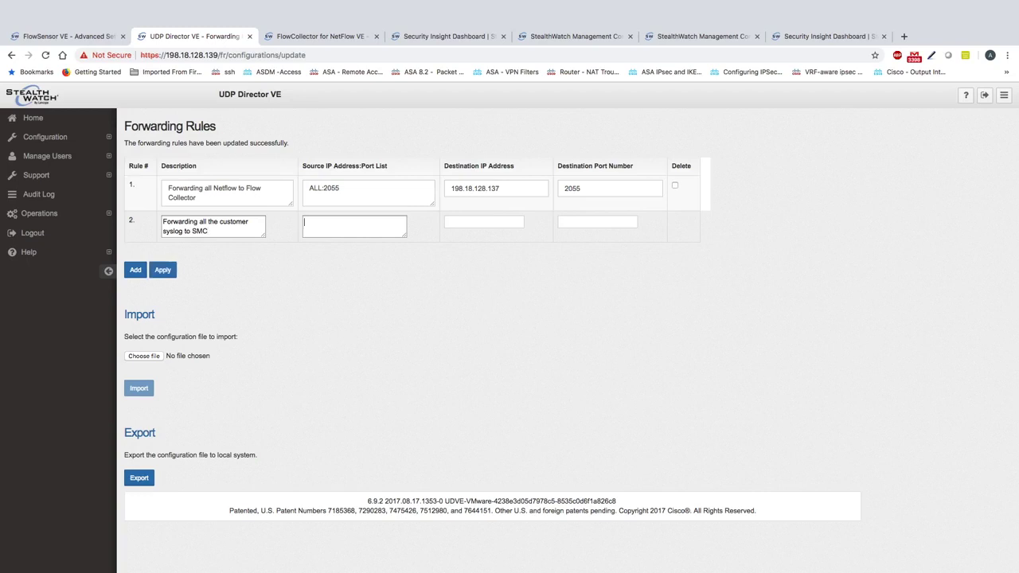
type("ALL")
type(":514")
Point rule 2 to 198.18.128.136 port 514 and apply both rules
type("198")
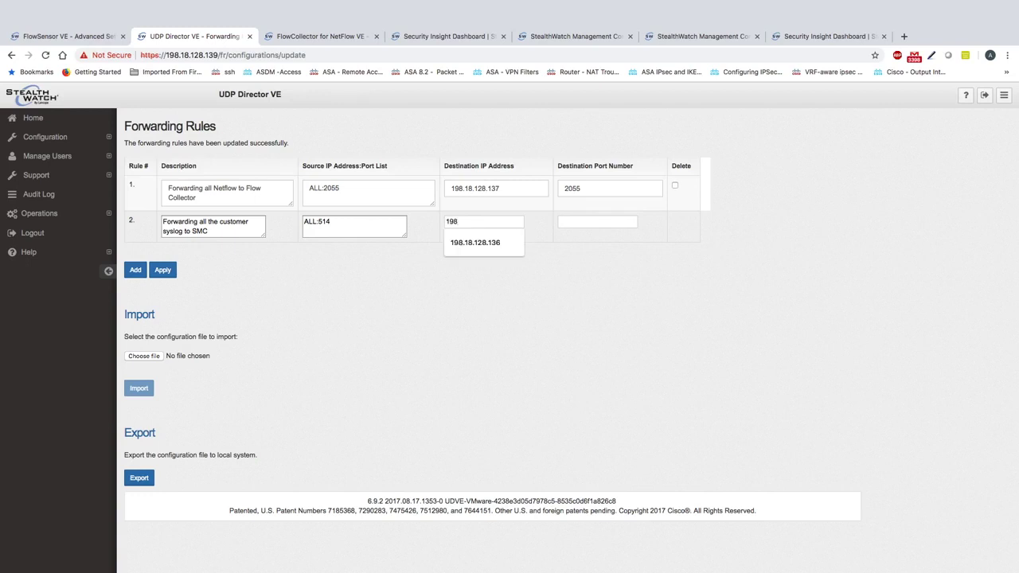
type(".18.128.136")
left_click(596, 222)
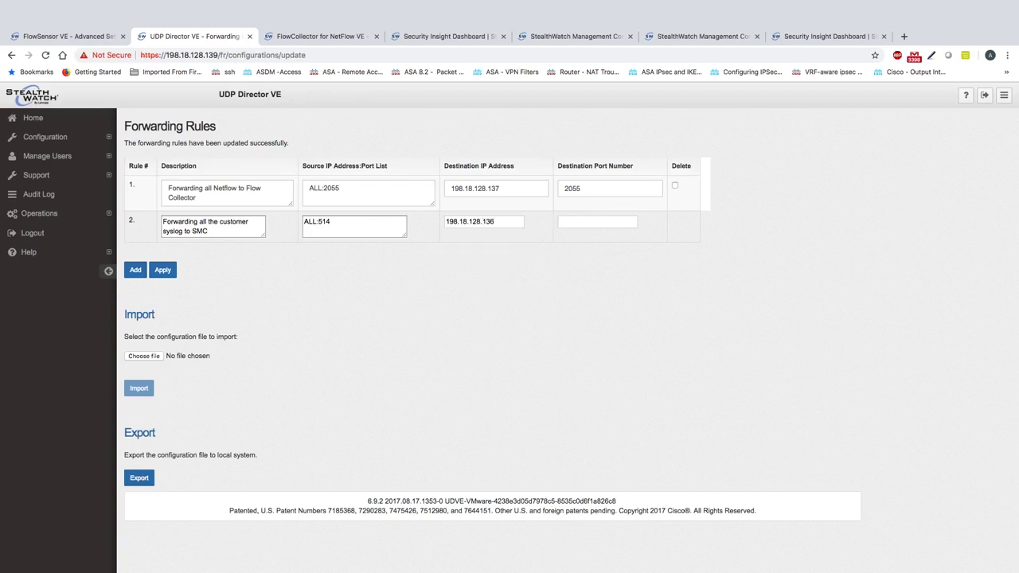
type("14")
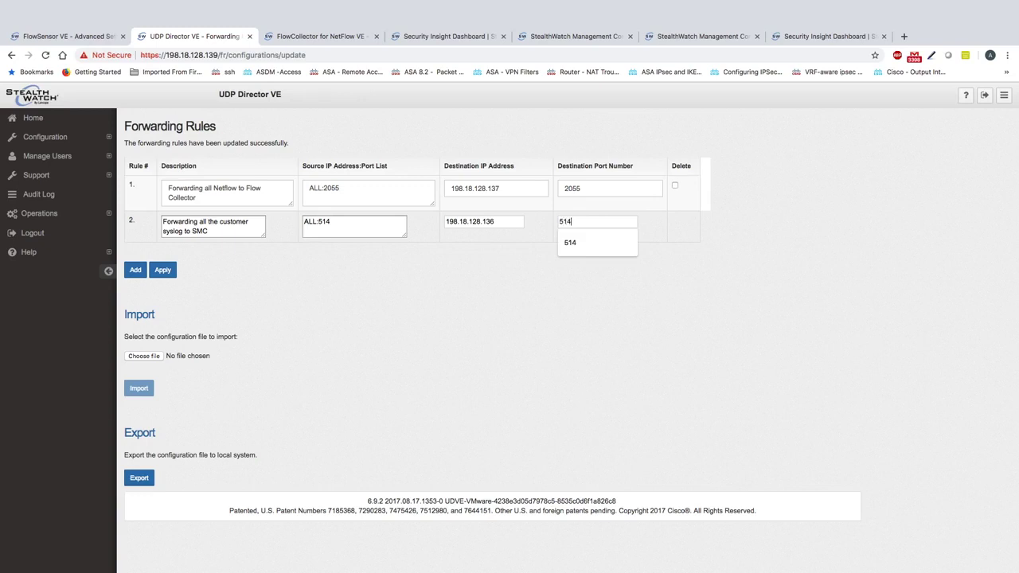
left_click(364, 297)
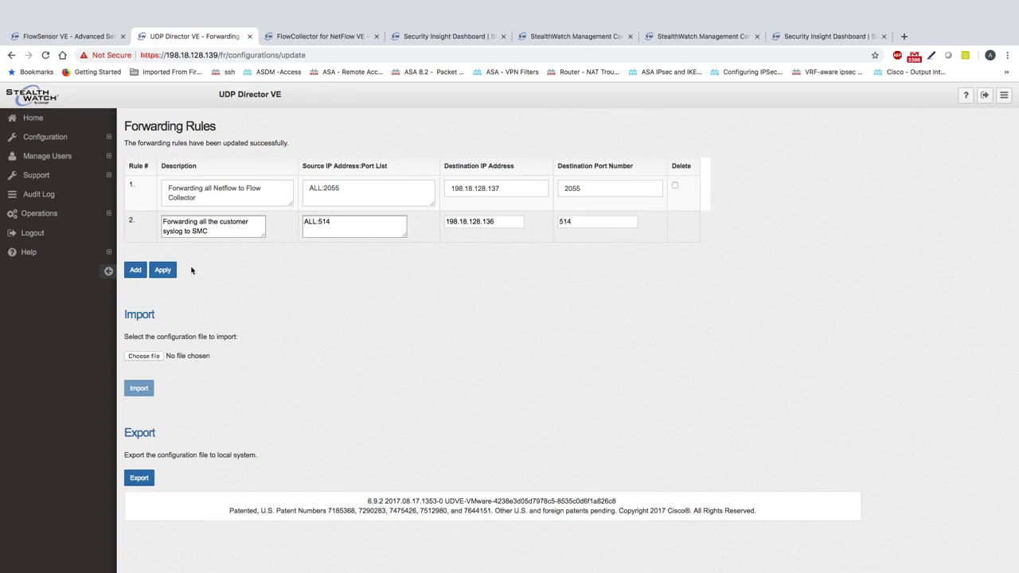
left_click(163, 271)
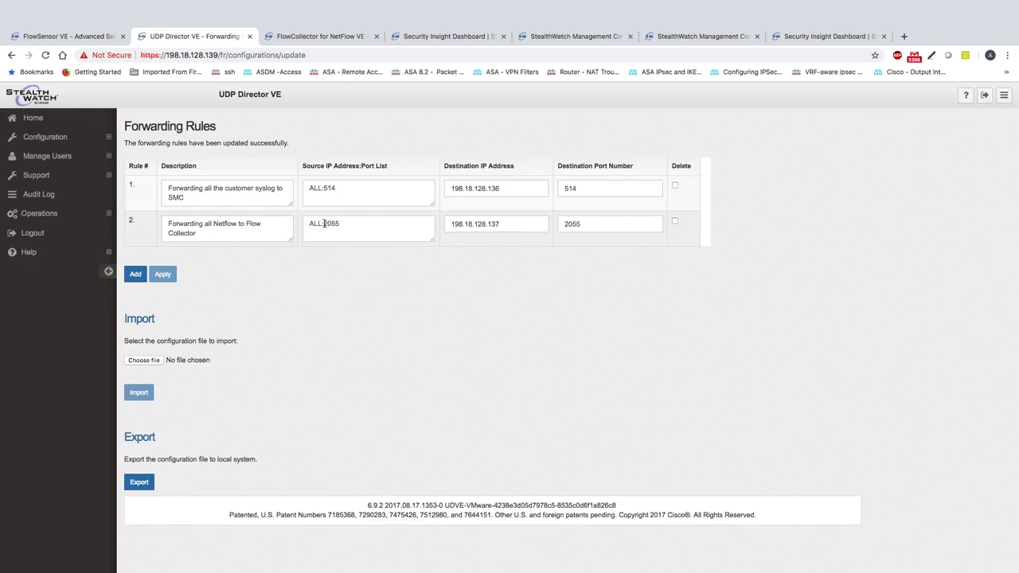
Highlight the NetFlow and customer syslog rule descriptions to explain them
left_click(218, 231)
double_click(225, 225)
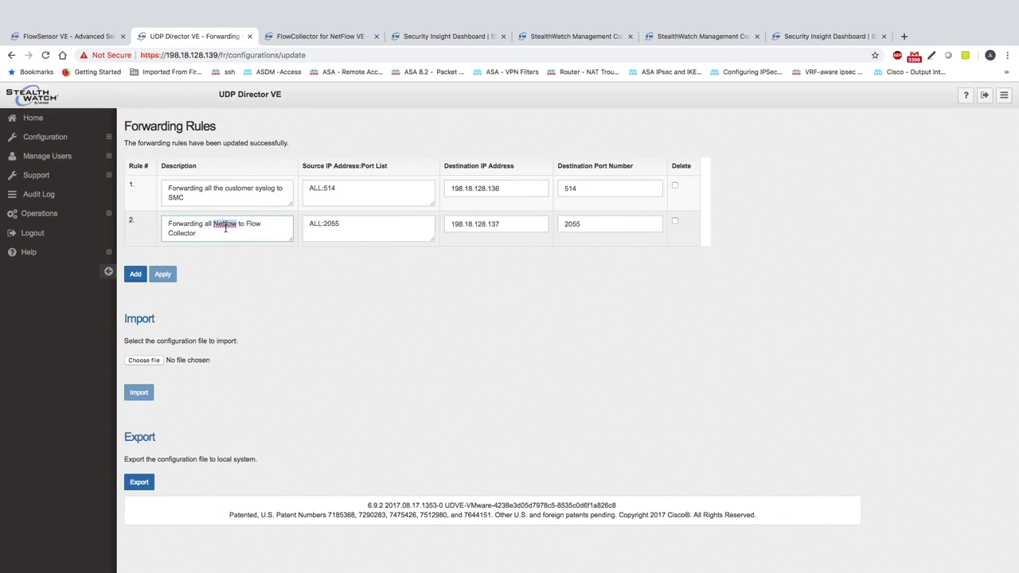
triple_click(225, 225)
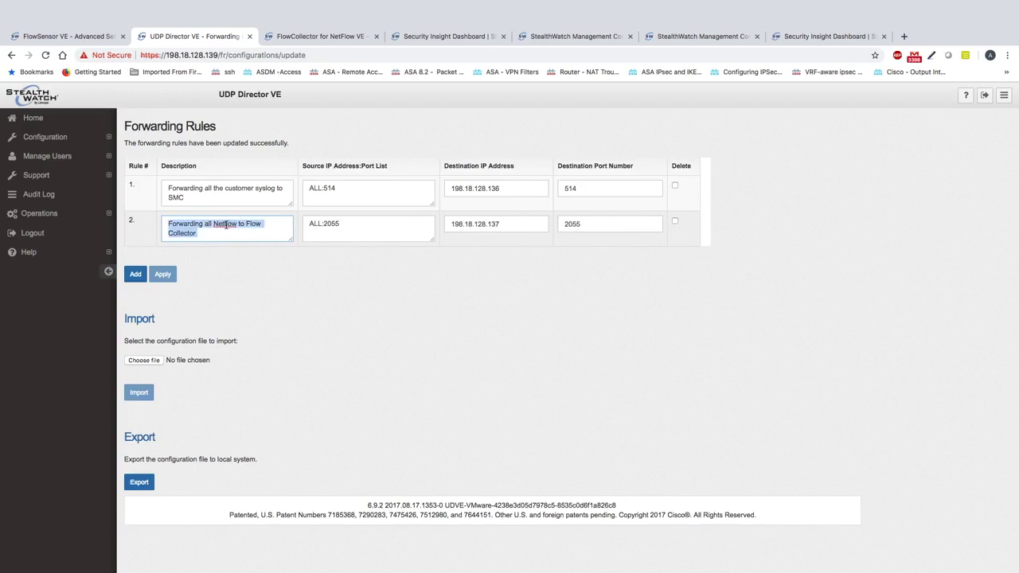
double_click(238, 188)
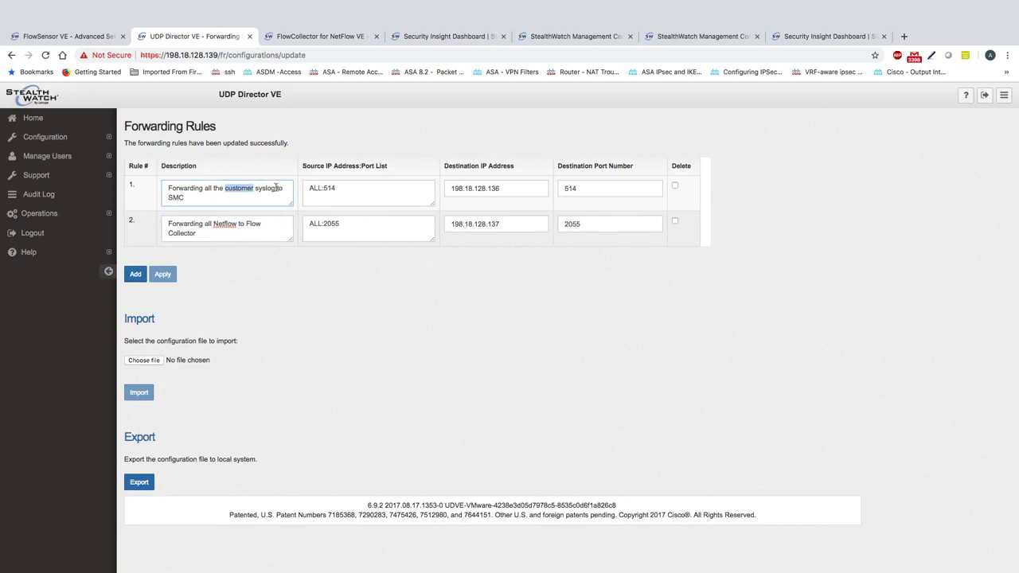
double_click(258, 187)
Highlight each rule's values: ALL:514 to 198.18.128.136:514, and ALL to 198.18.128.137
left_click(346, 188)
left_click_drag(310, 188, 337, 188)
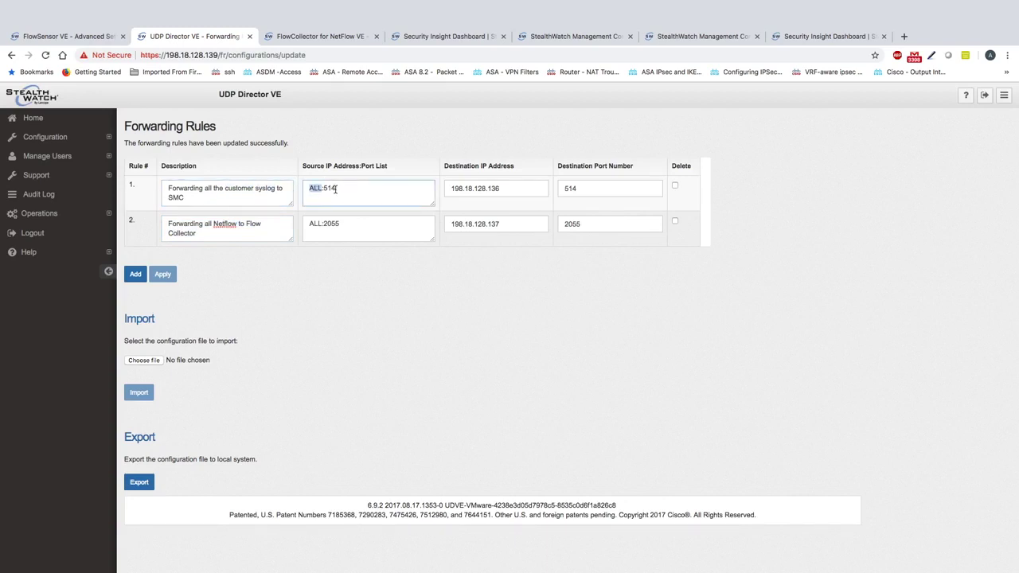
left_click(330, 188)
double_click(485, 188)
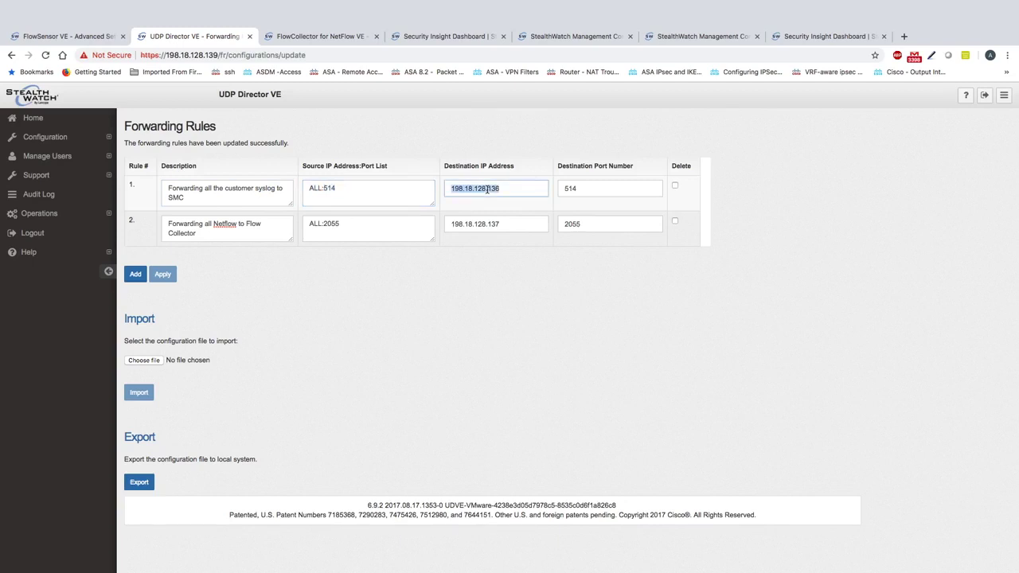
double_click(575, 189)
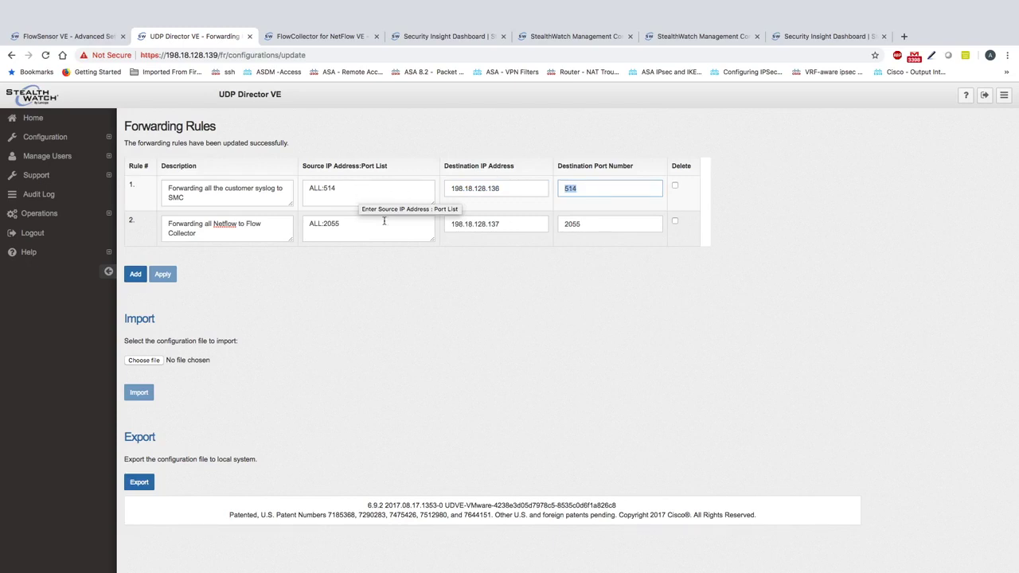
left_click(316, 224)
double_click(316, 223)
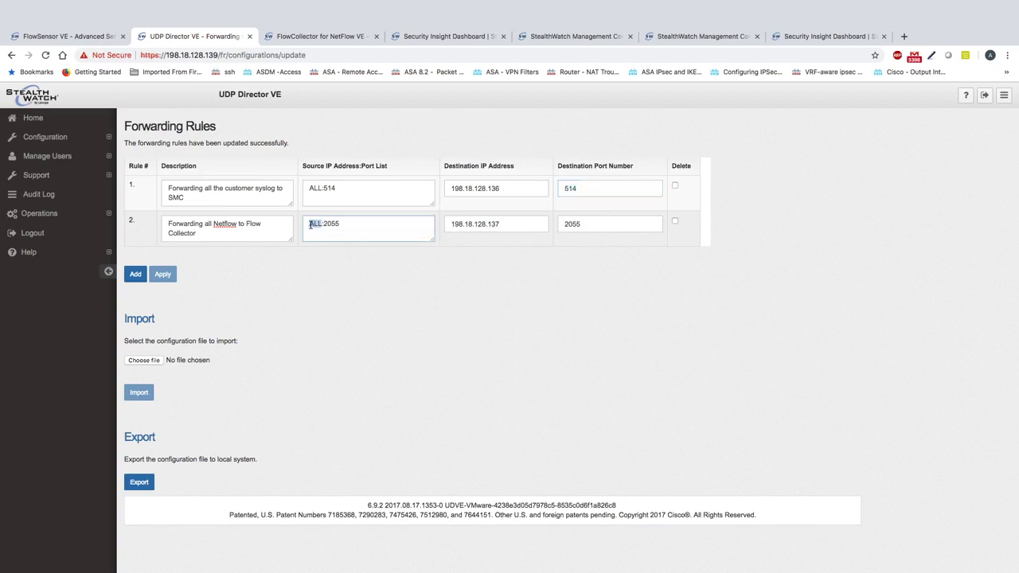
double_click(486, 223)
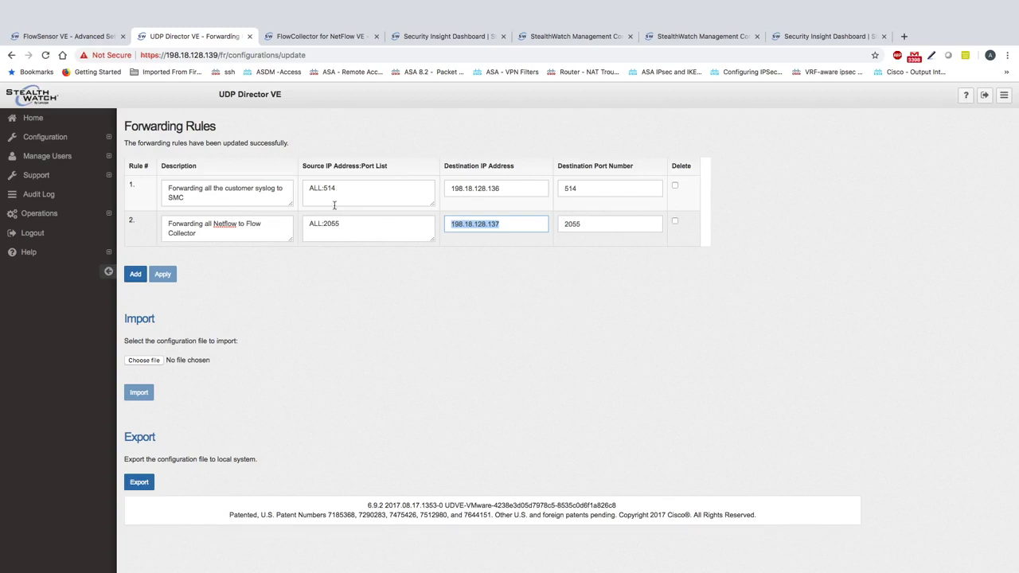
double_click(332, 226)
double_click(315, 226)
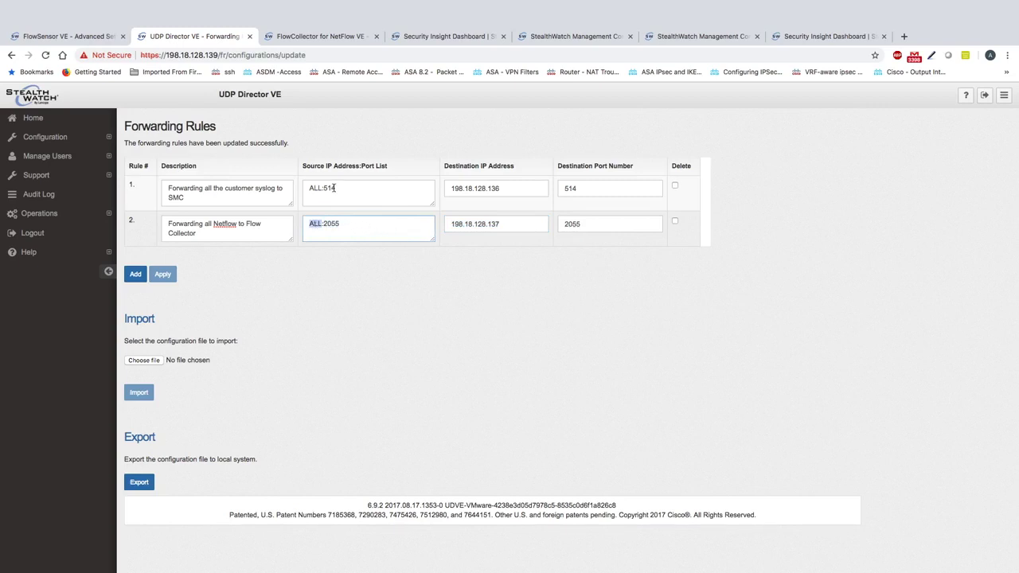
triple_click(524, 191)
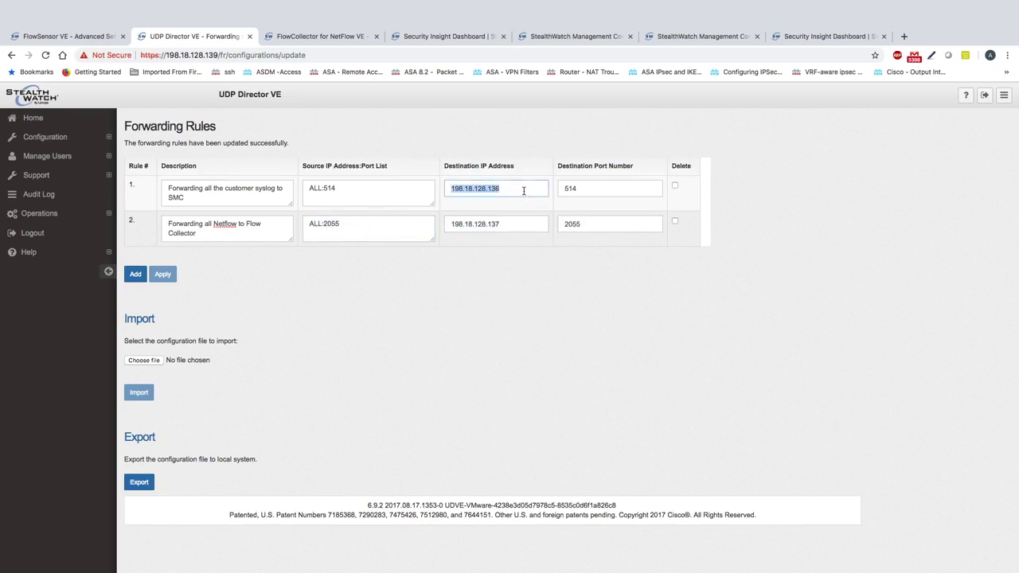